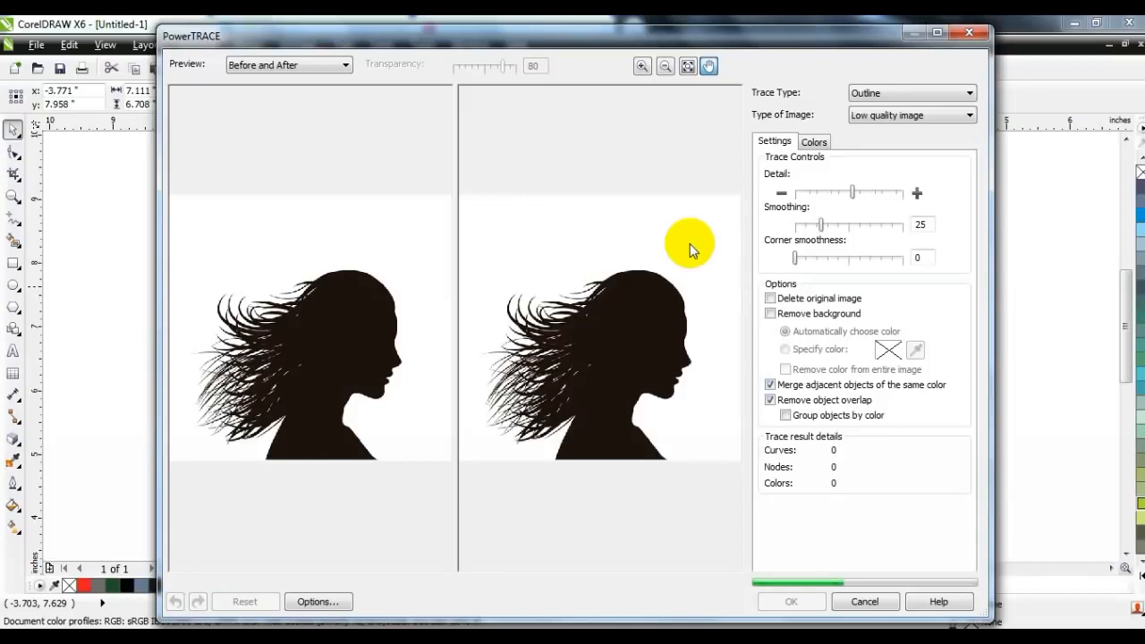
Apply the outline trace with its detail raised close to the maximum, and delete the original bitmap
left_click(896, 192)
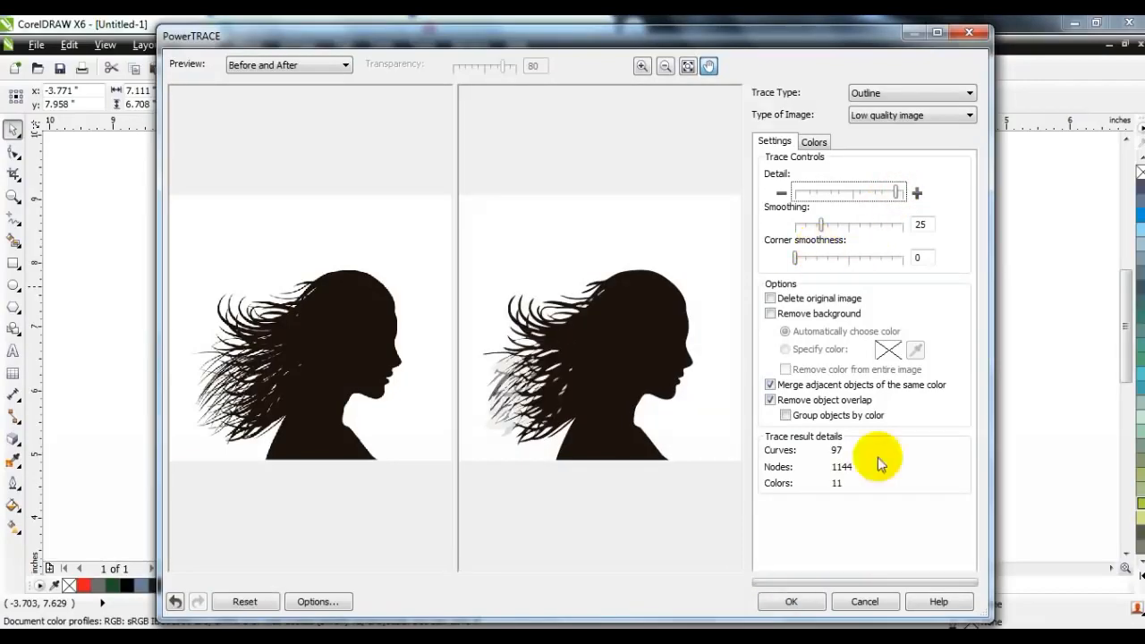
left_click(796, 602)
key("F3")
left_click_drag(503, 402, 749, 383)
left_click(478, 380)
key("Delete")
Ungroup the traced silhouette and delete its white background shape
left_click(713, 376)
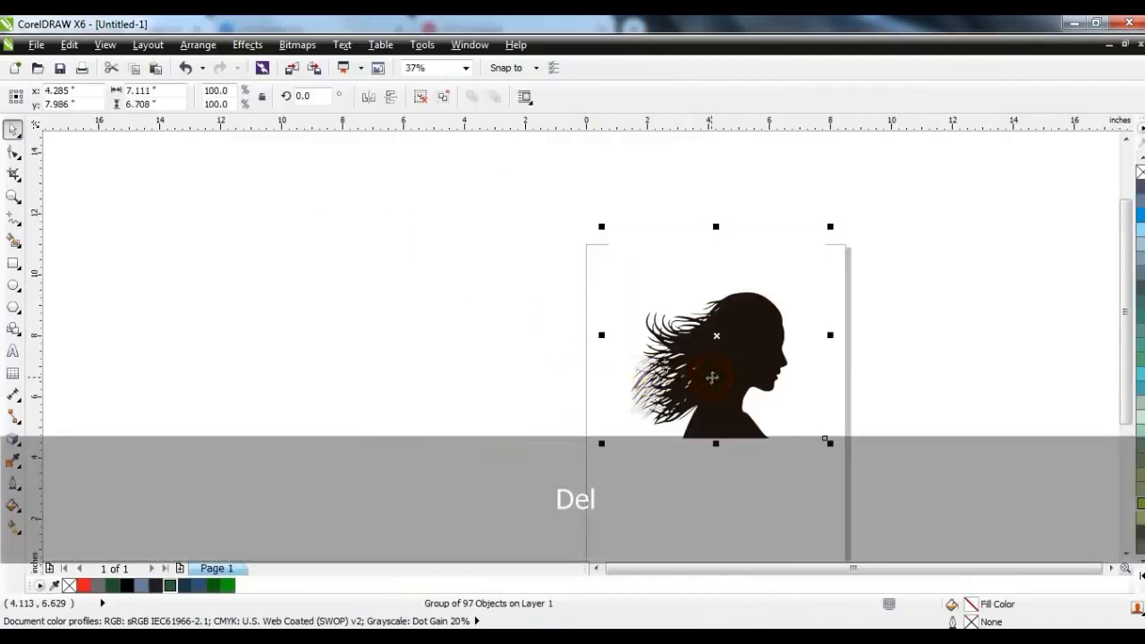
key("shift+F2")
left_click(419, 95)
key("Escape")
left_click(431, 228)
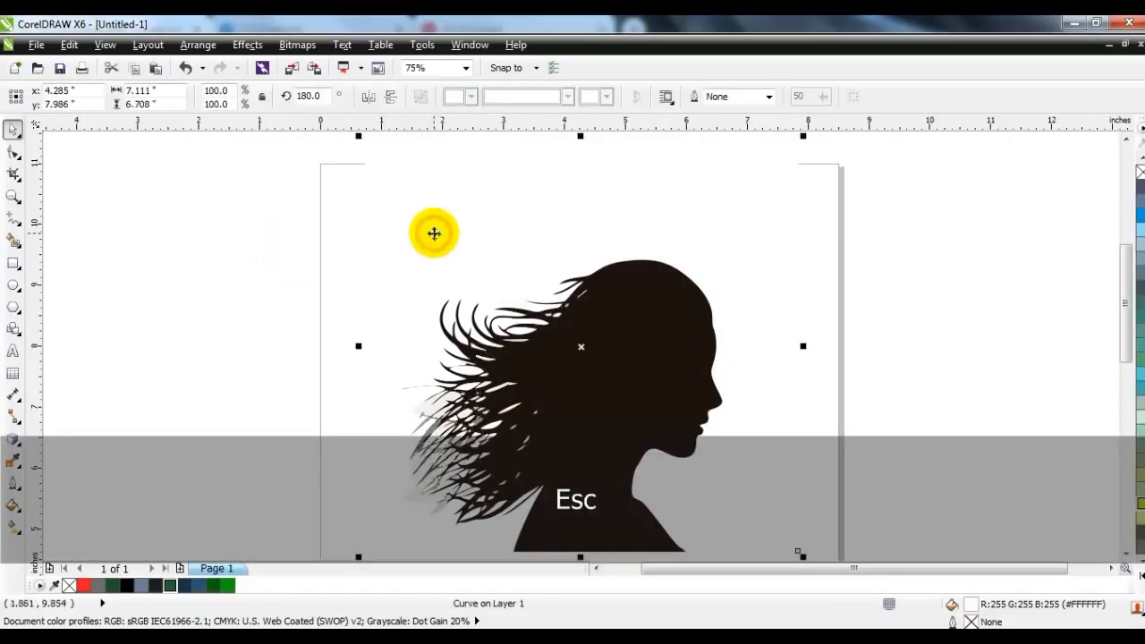
key("Delete")
Move the main silhouette curve off the page to the left and delete the leftover traced fragments
left_click(567, 325)
key("F3")
left_click_drag(596, 352, 372, 353)
left_click_drag(492, 238, 654, 477)
key("Delete")
left_click_drag(400, 379, 378, 366)
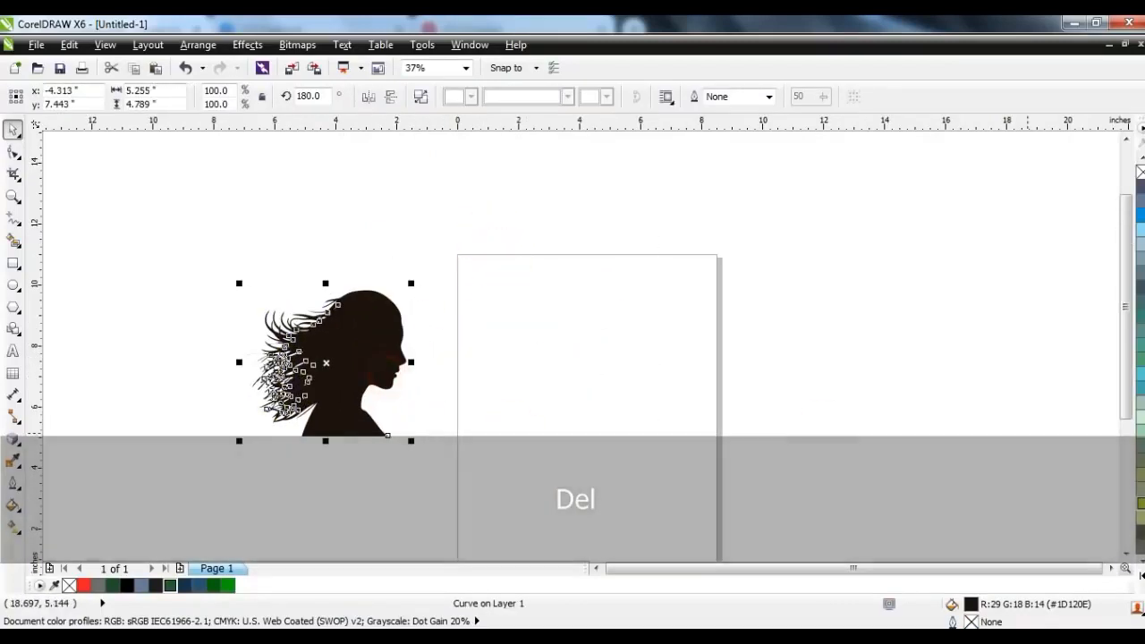
Recolor the silhouette, trying a pale green fill before settling on solid black
left_click(1138, 432)
left_click(524, 435)
left_click(366, 384)
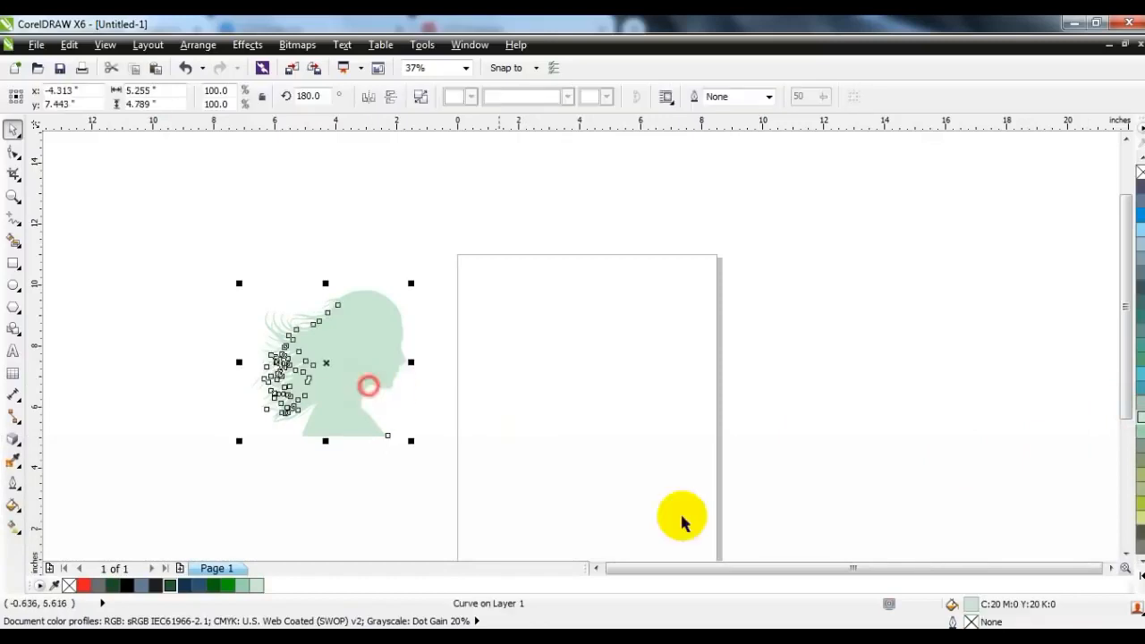
left_click(128, 585)
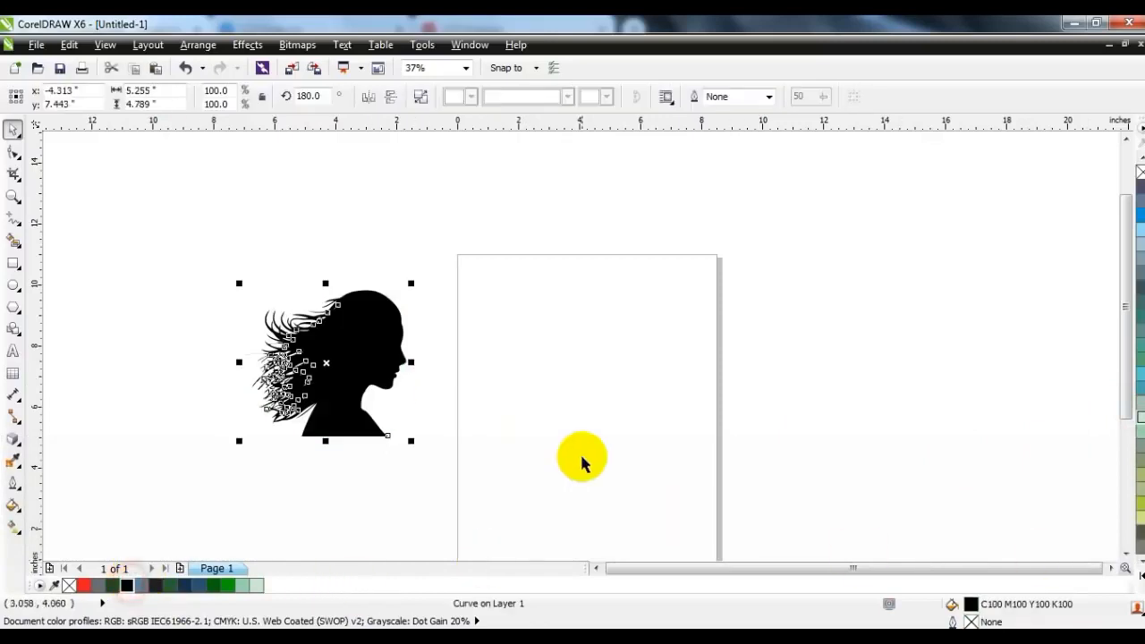
left_click(582, 457)
Draw a circle about 6.15 inches across on the page and give it a 4.0 pt outline
left_click(12, 196)
left_click_drag(409, 246, 816, 523)
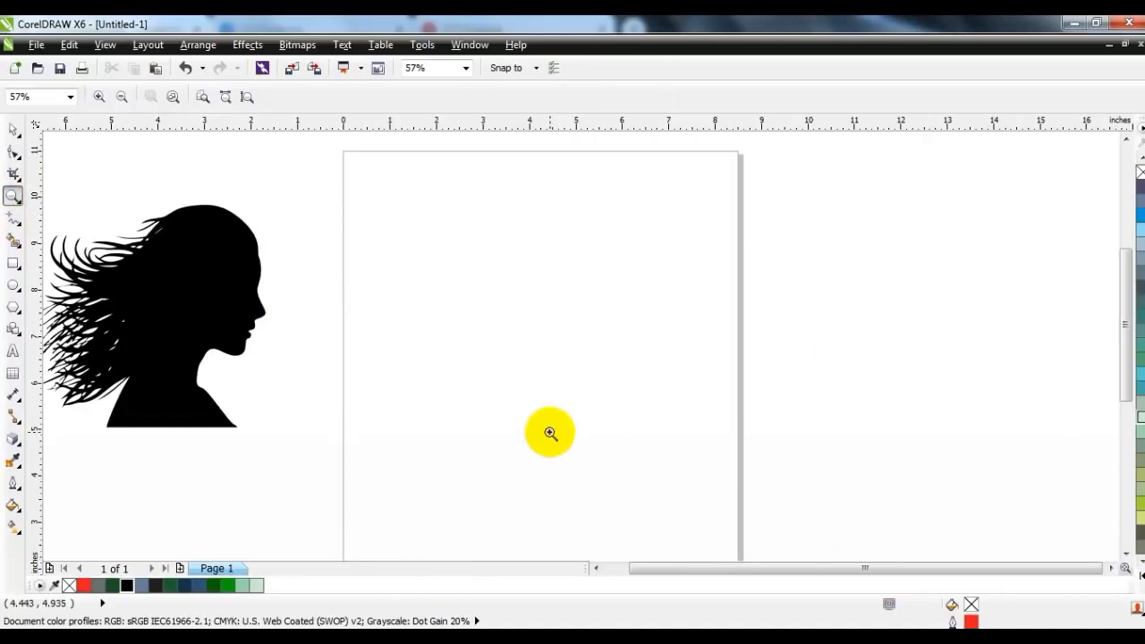
left_click(14, 285)
left_click_drag(394, 170, 578, 454)
left_click(9, 129)
left_click_drag(513, 320, 514, 333)
left_click(728, 97)
left_click(702, 201)
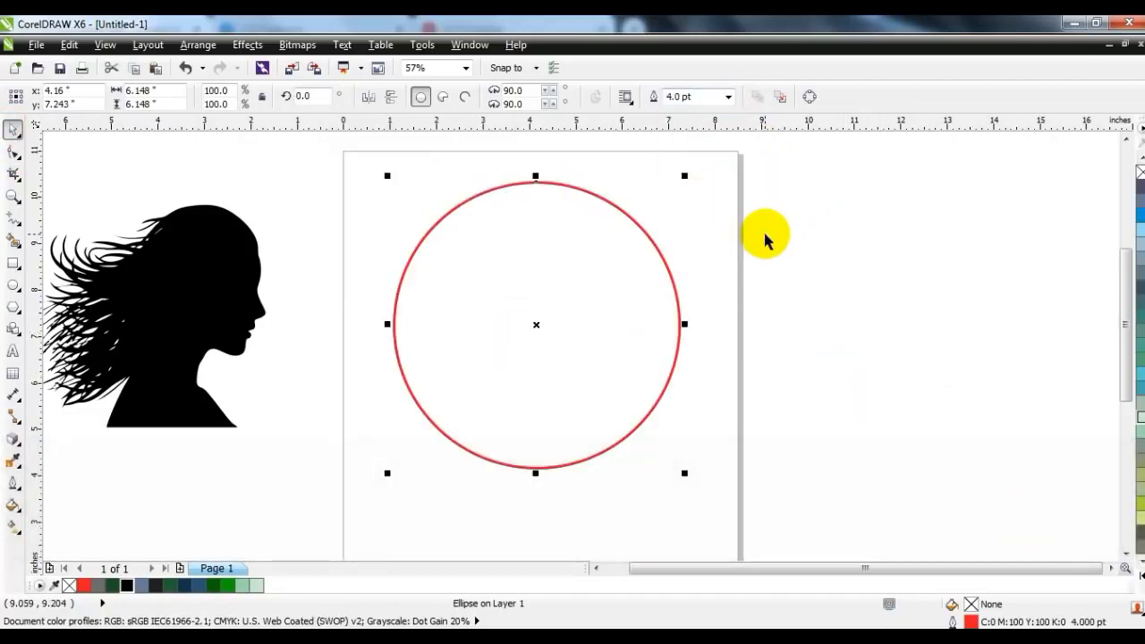
left_click(762, 235)
Enlarge the silhouette to 150% and place it over the circle so the face profile lies inside
left_click(185, 320)
left_click_drag(270, 436, 285, 478)
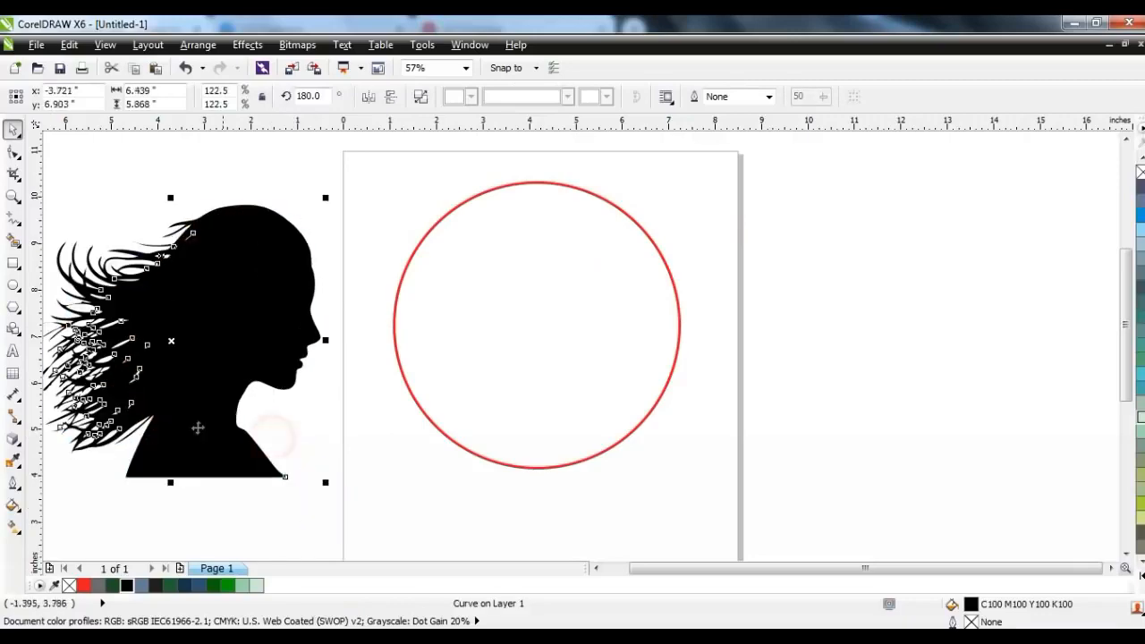
left_click_drag(197, 416, 473, 422)
left_click_drag(289, 206, 259, 152)
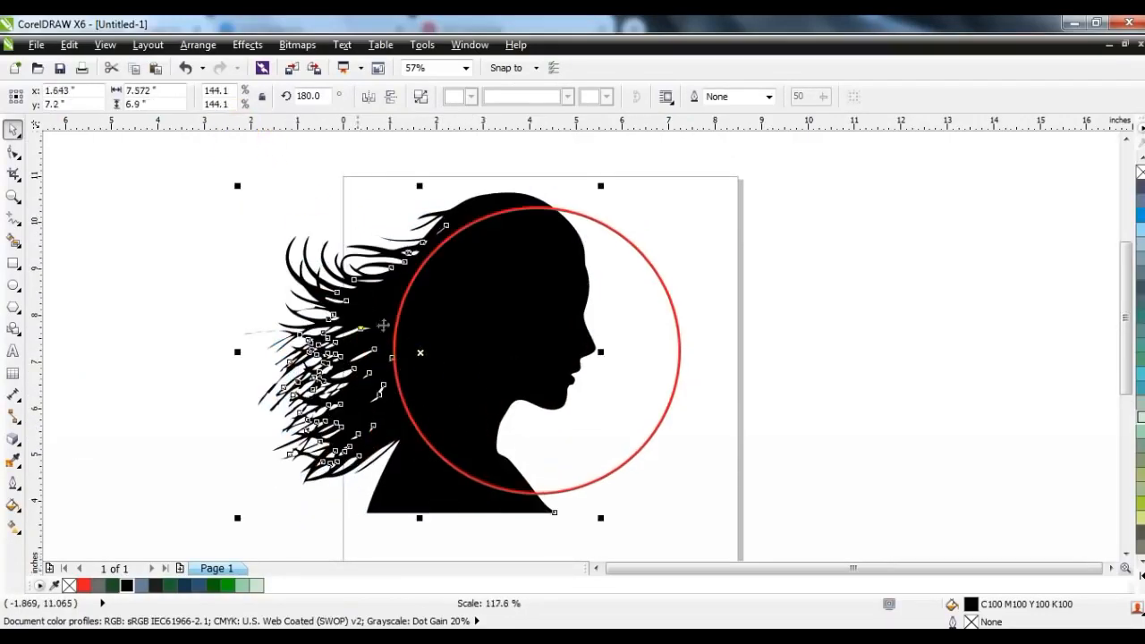
left_click_drag(601, 187, 613, 178)
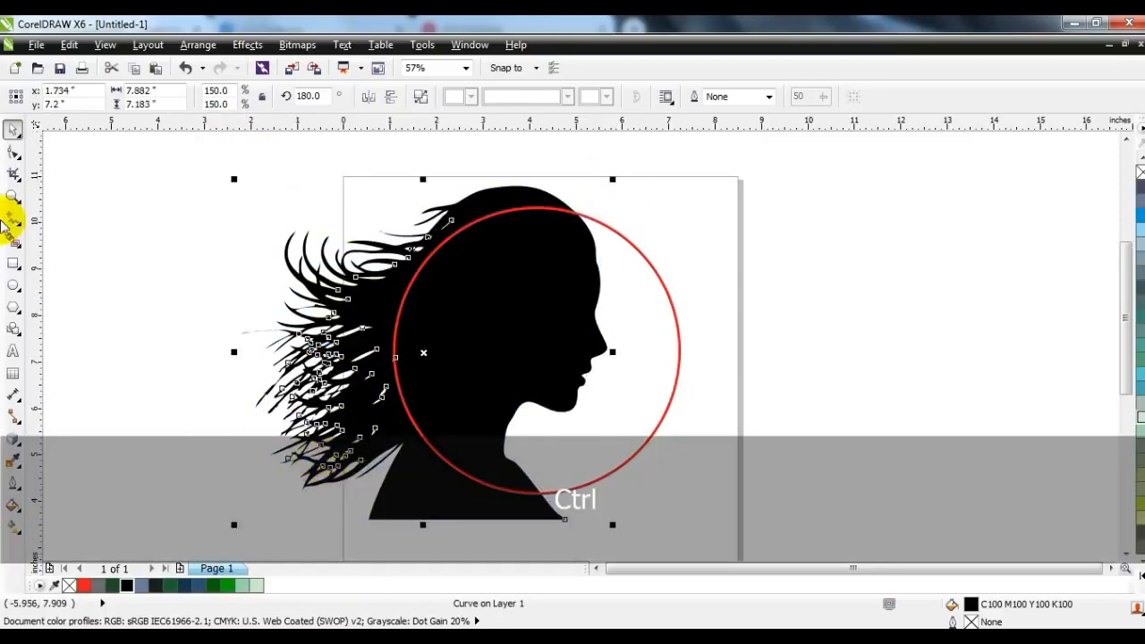
Delete the nodes along the front of the neck and make the segment from chin to chest a straight line
left_click(11, 151)
left_click_drag(529, 450, 506, 491)
key("Delete")
left_click_drag(519, 449, 498, 483)
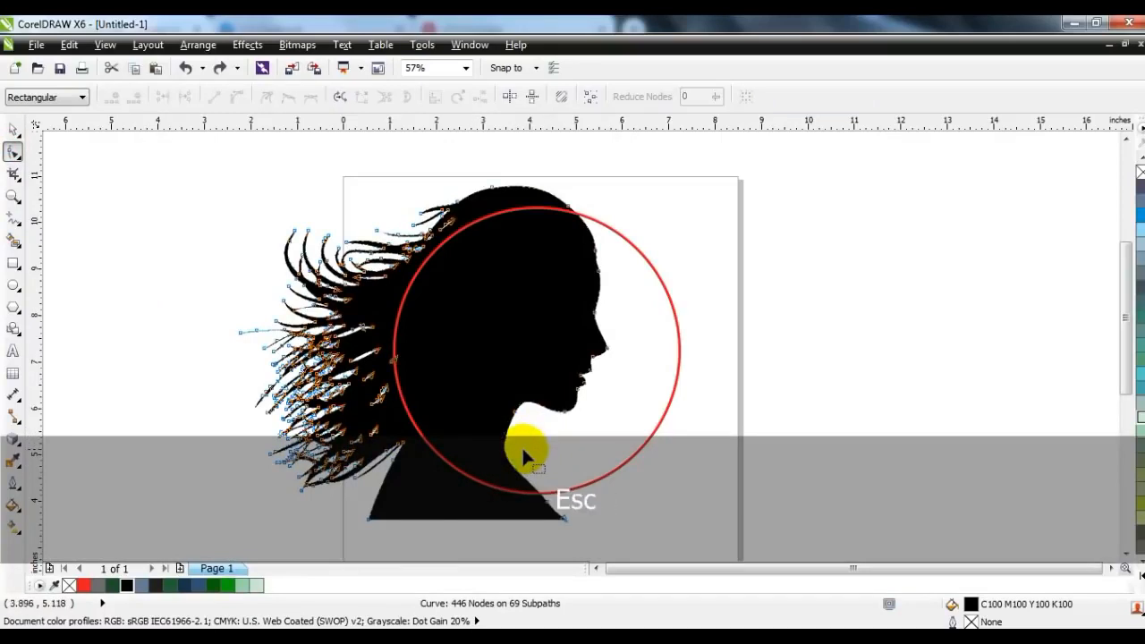
left_click(507, 454)
left_click(516, 421)
key("Delete")
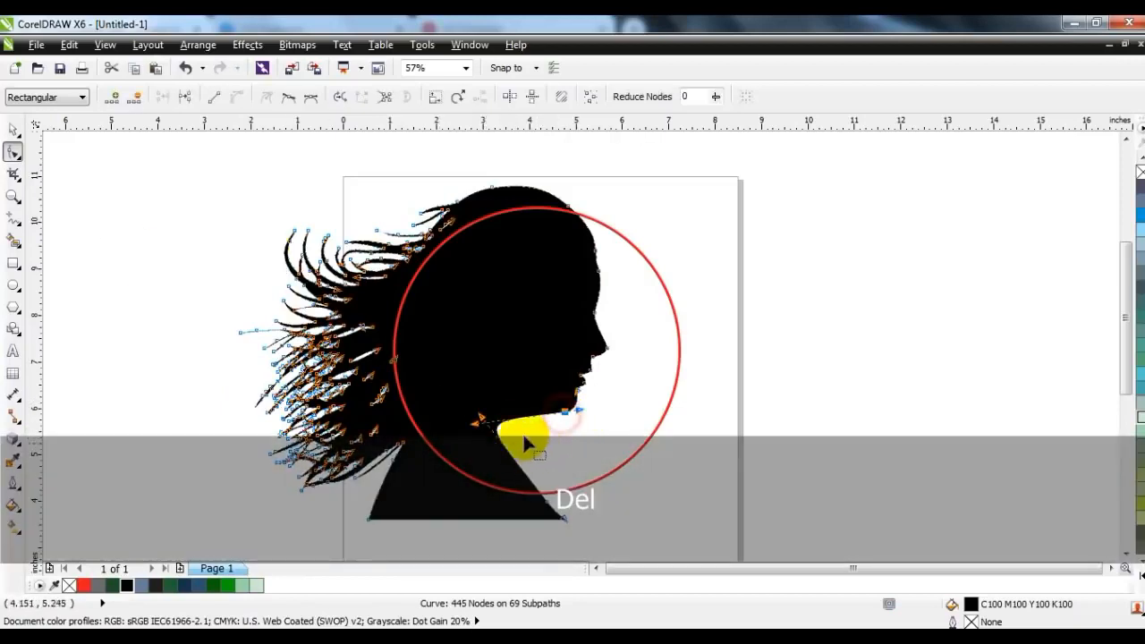
left_click(502, 442)
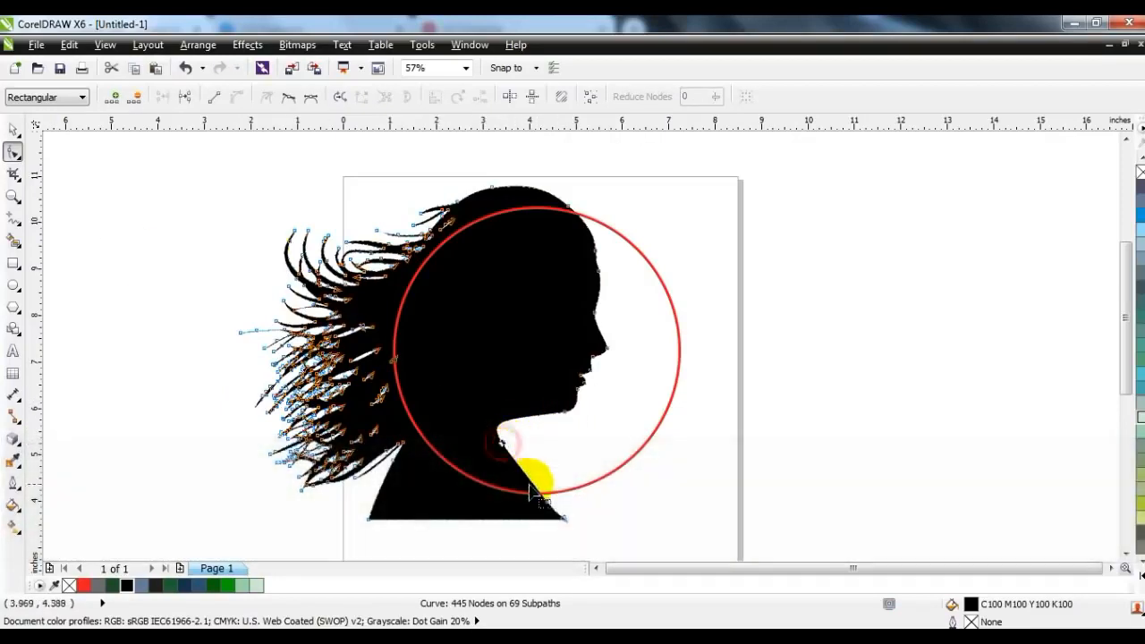
left_click(216, 97)
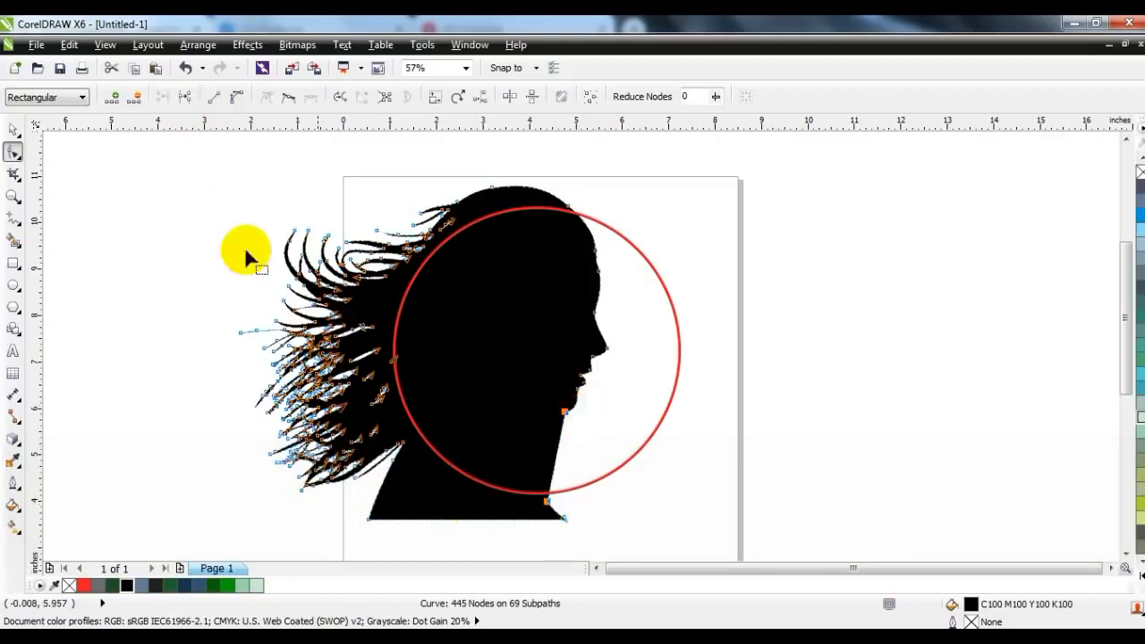
Bend the chin-to-chest segment into a deep rounded neck curve and refine its control handles
mouse_move(557, 454)
left_mouse_down()
mouse_move(529, 435)
mouse_move(563, 415)
mouse_move(487, 365)
left_mouse_up()
left_click(522, 453)
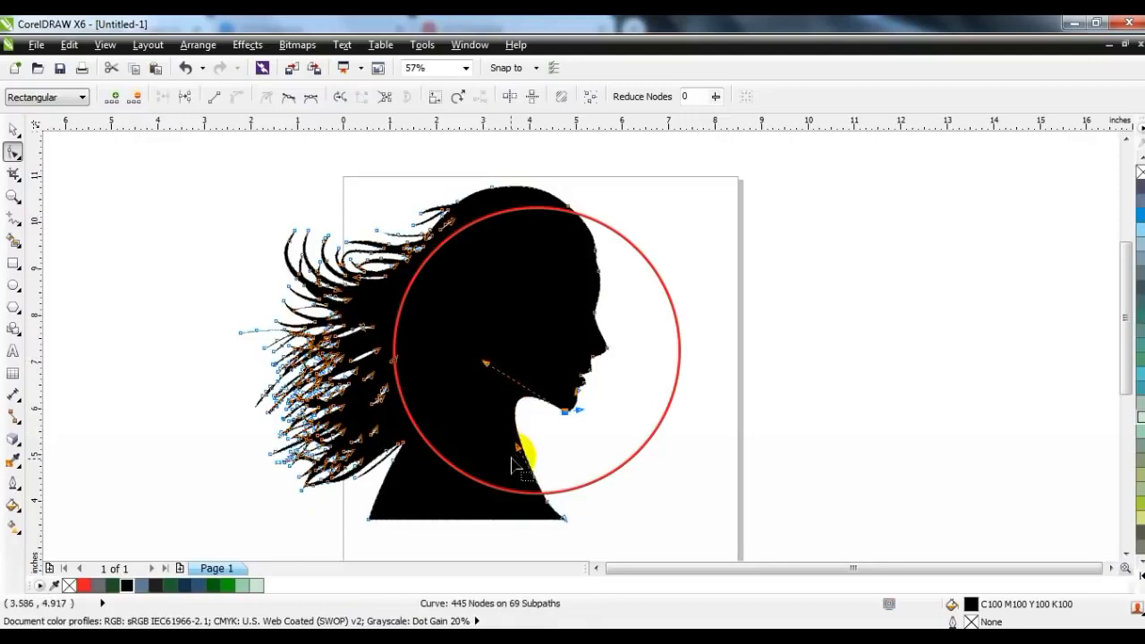
left_click_drag(517, 449, 461, 475)
left_click_drag(485, 367, 481, 374)
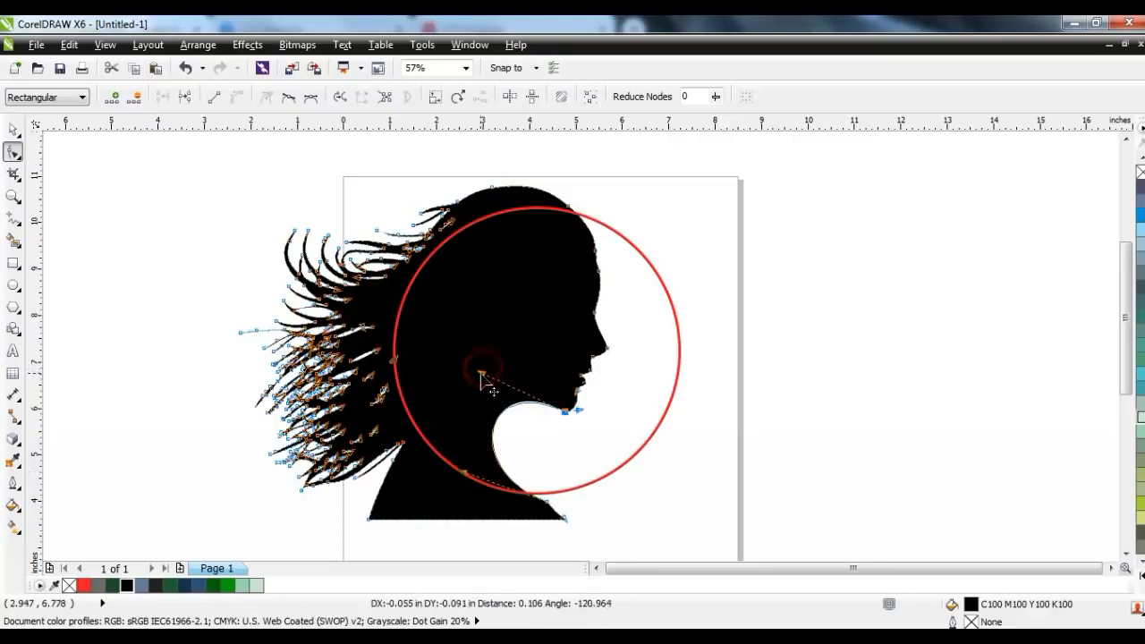
left_click(12, 133)
left_click(833, 324)
Bring the silhouette to the front, trim the circle with it, and move the silhouette off the page to the right
left_click(360, 317)
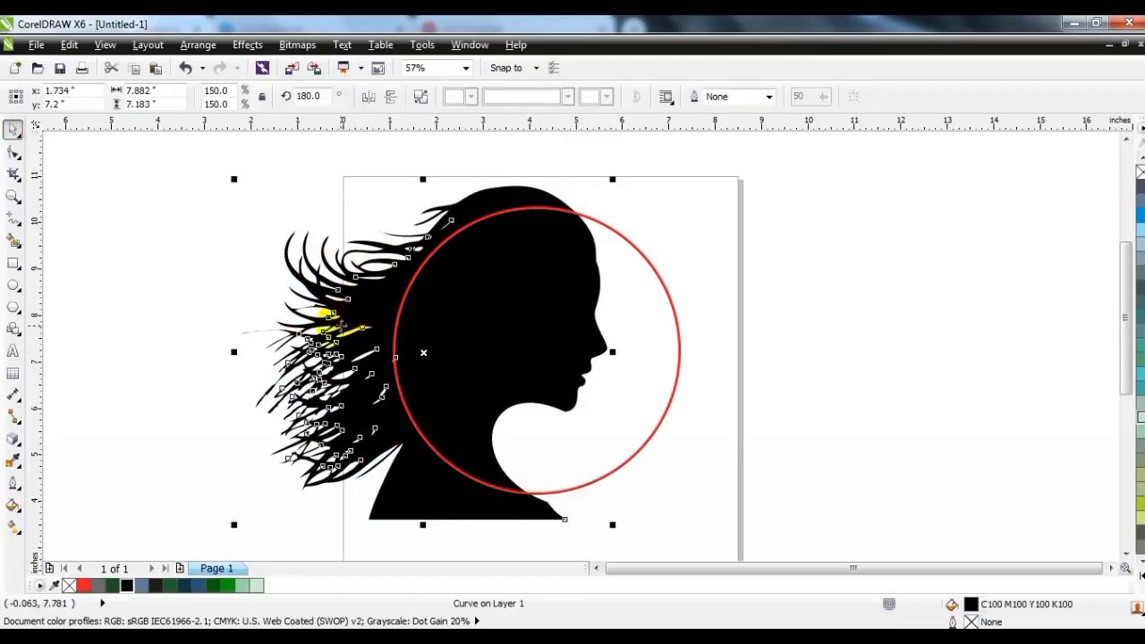
key("shift+Page_Up")
left_click(631, 259, "shift")
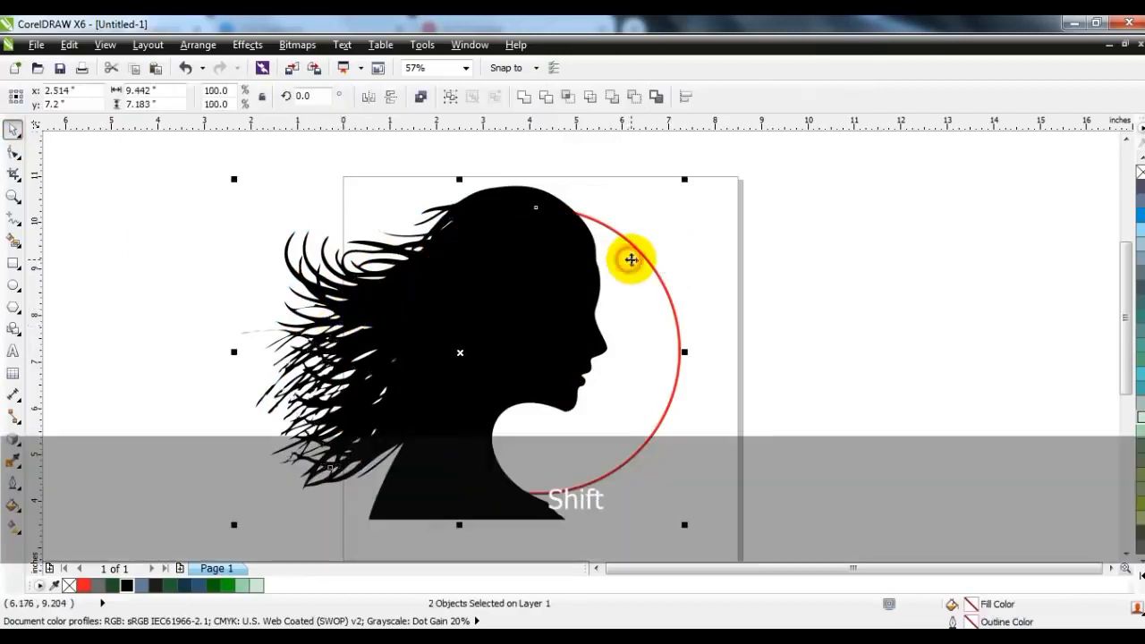
left_click(544, 99)
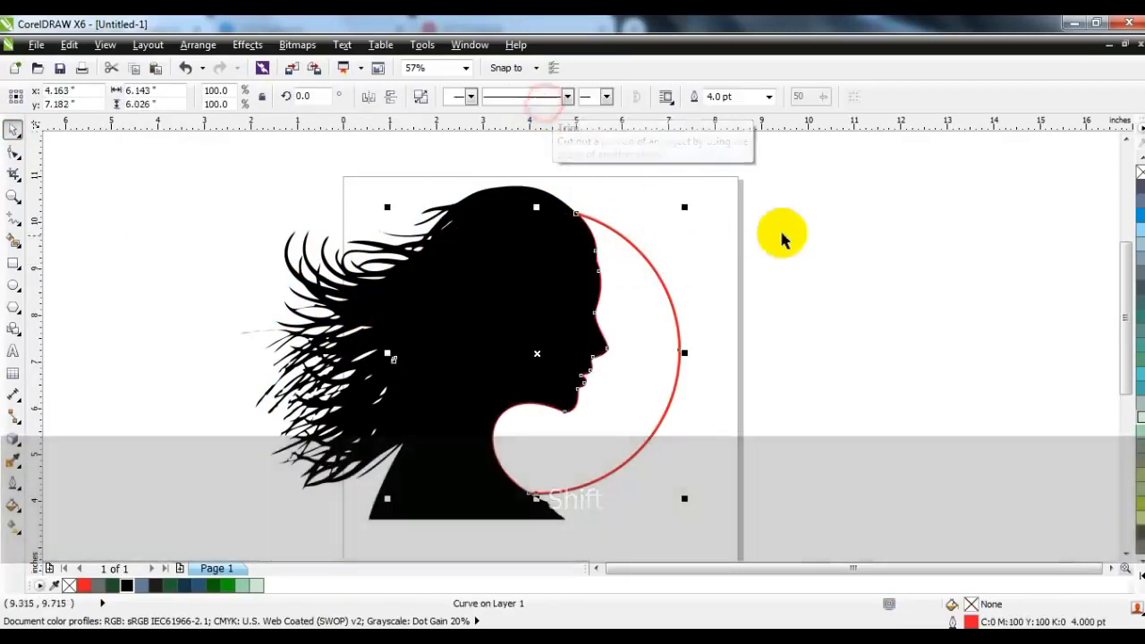
left_click(769, 234)
left_click_drag(453, 327, 954, 311)
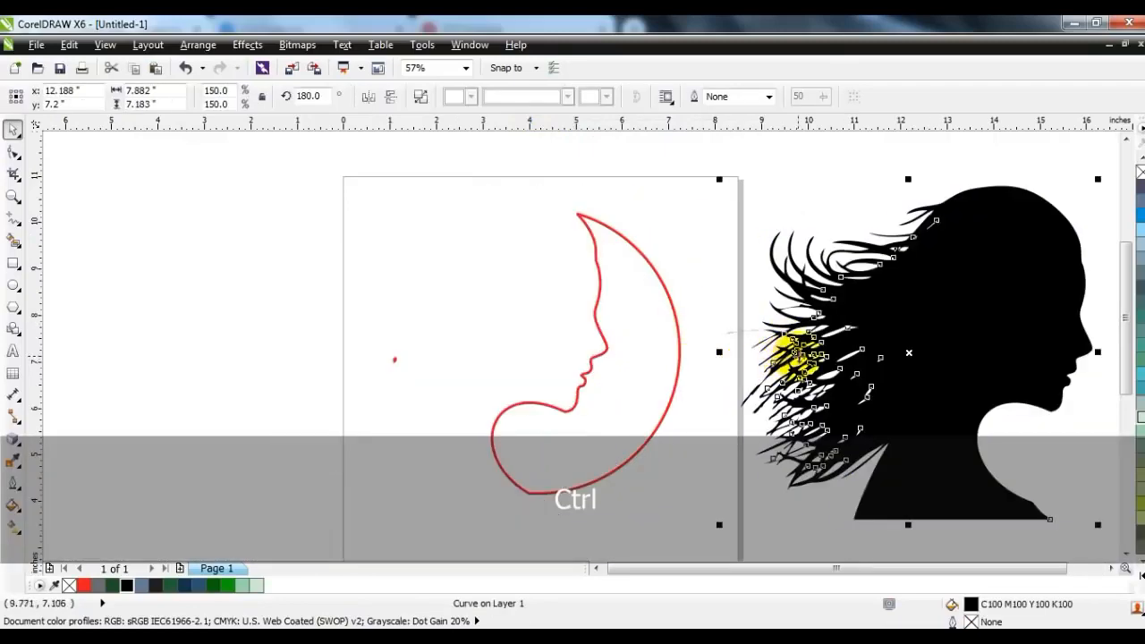
Break the trimmed circle apart and delete the tiny stray piece beside the face-shaped crescent
left_click(602, 353, "ctrl")
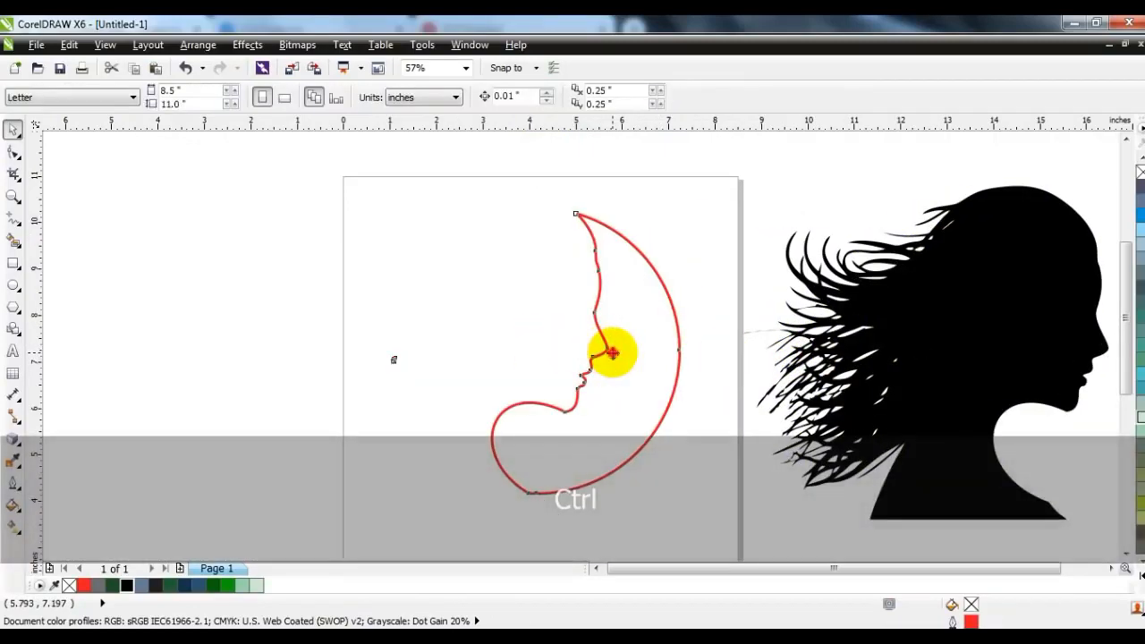
left_click_drag(456, 300, 358, 413)
key("Delete")
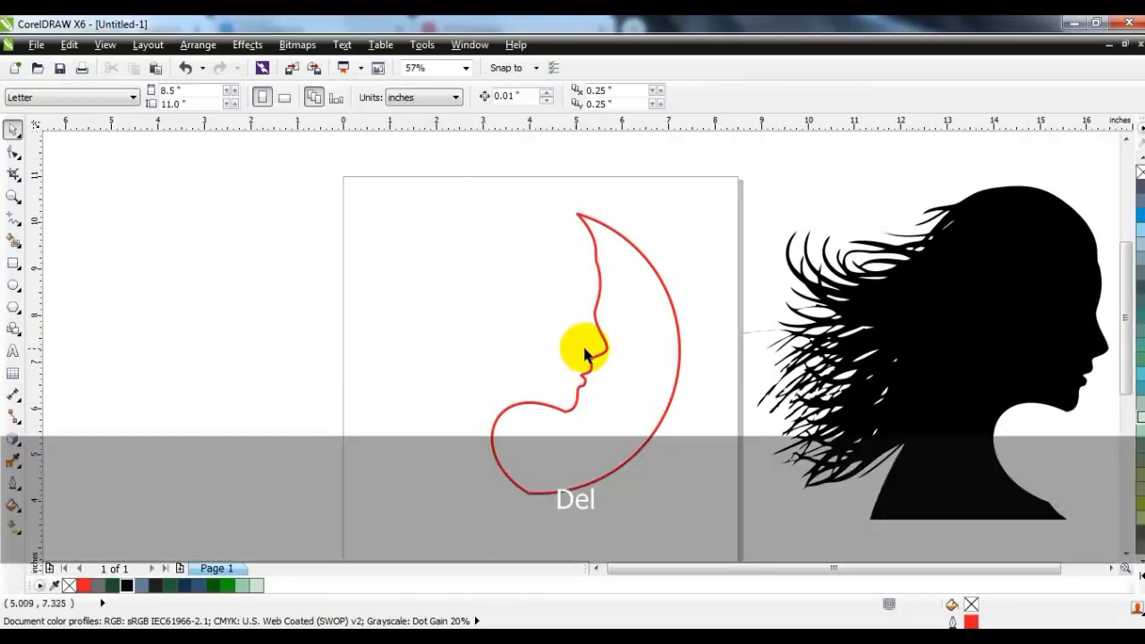
Fill the face-shaped crescent with dark navy (R24 G51 B74) and remove its outline
left_click(596, 352)
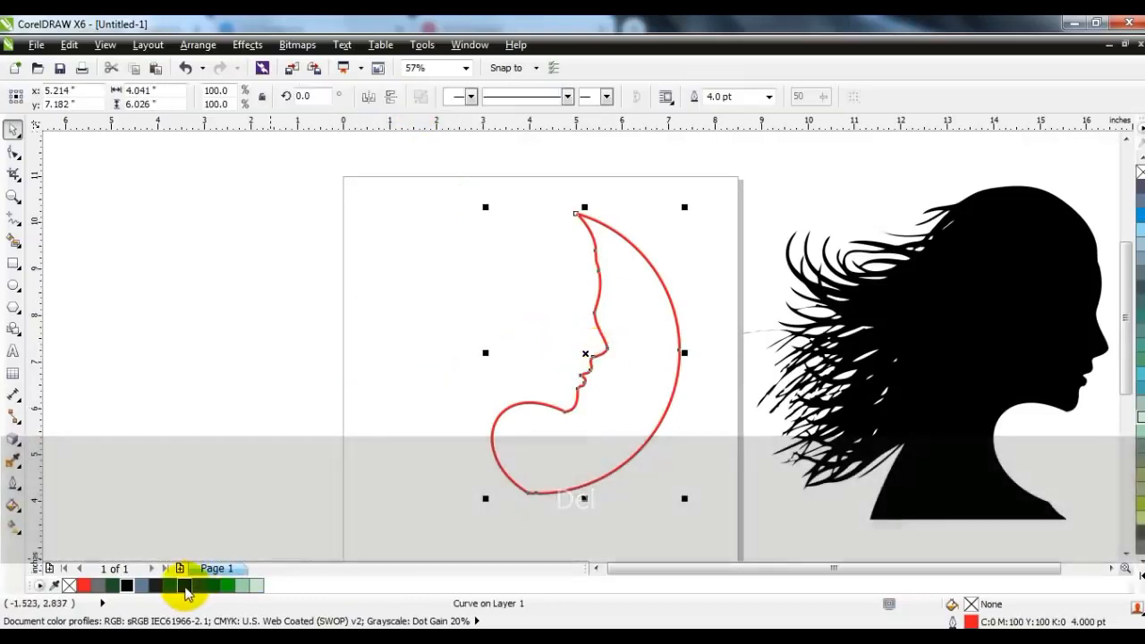
left_click(184, 585)
right_click(1139, 172)
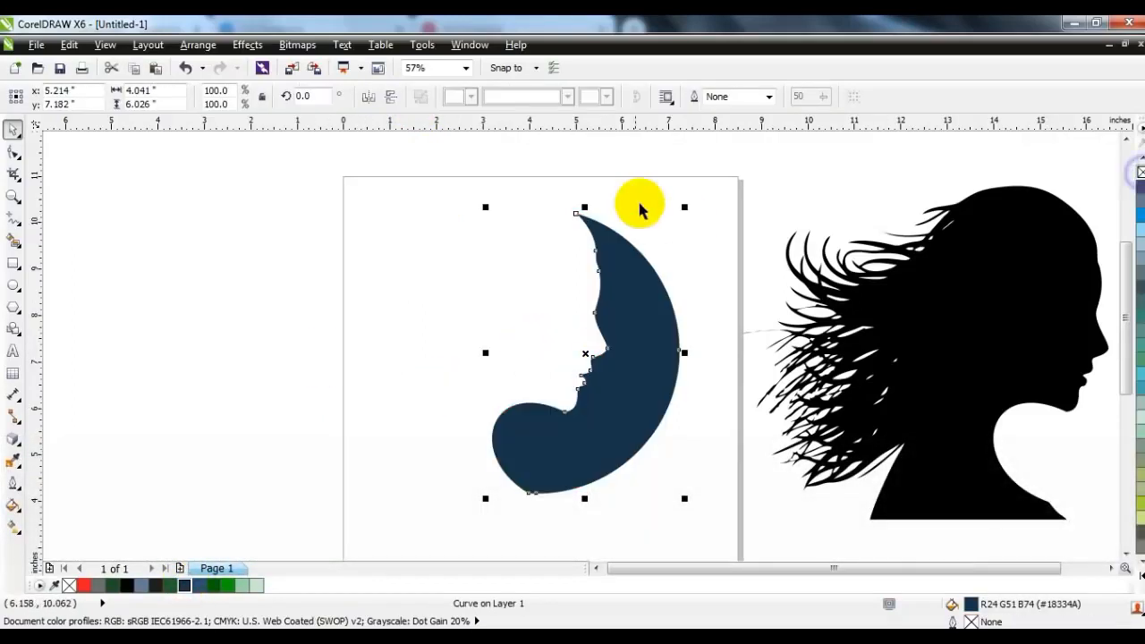
left_click(649, 190)
Apply a linear fountain fill across the crescent, from dark navy at the face to lighter blue at the outer edge
left_click(653, 356)
left_click(277, 349)
left_click(559, 452)
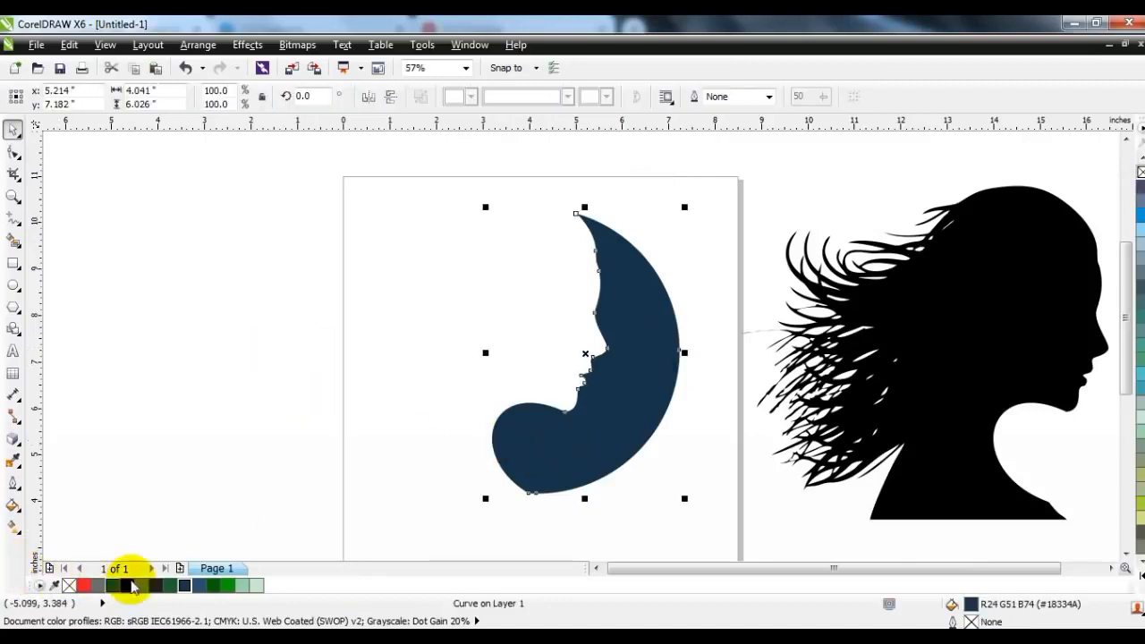
left_click(13, 528)
mouse_move(579, 388)
left_mouse_down()
mouse_move(647, 401)
mouse_move(652, 392)
left_mouse_up()
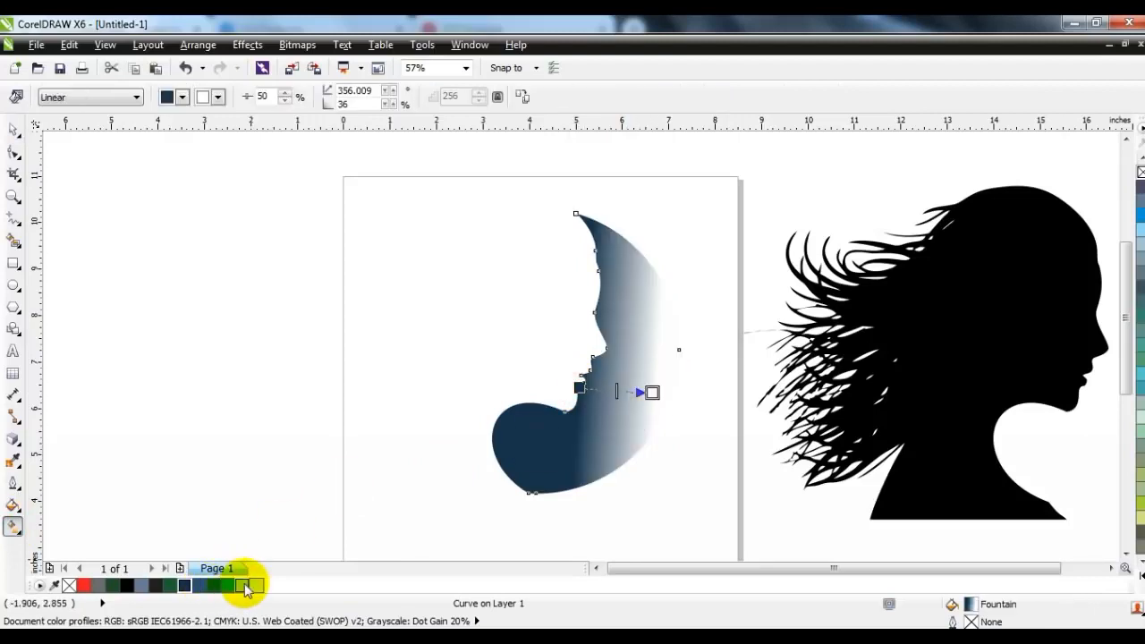
left_click_drag(213, 586, 652, 393)
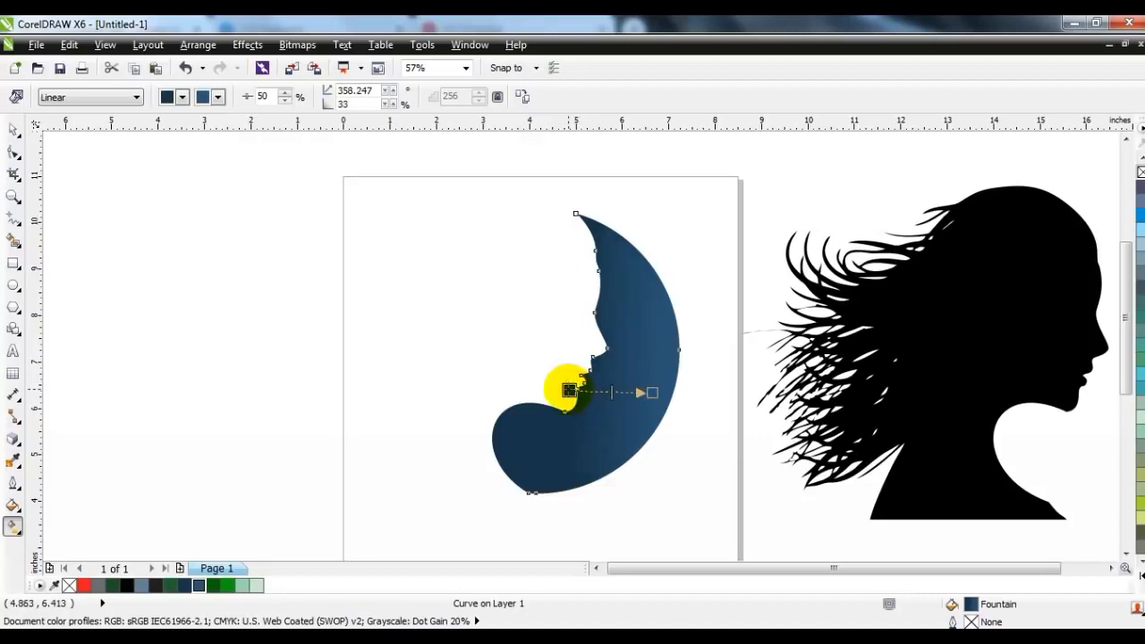
left_click(13, 130)
left_click(195, 372)
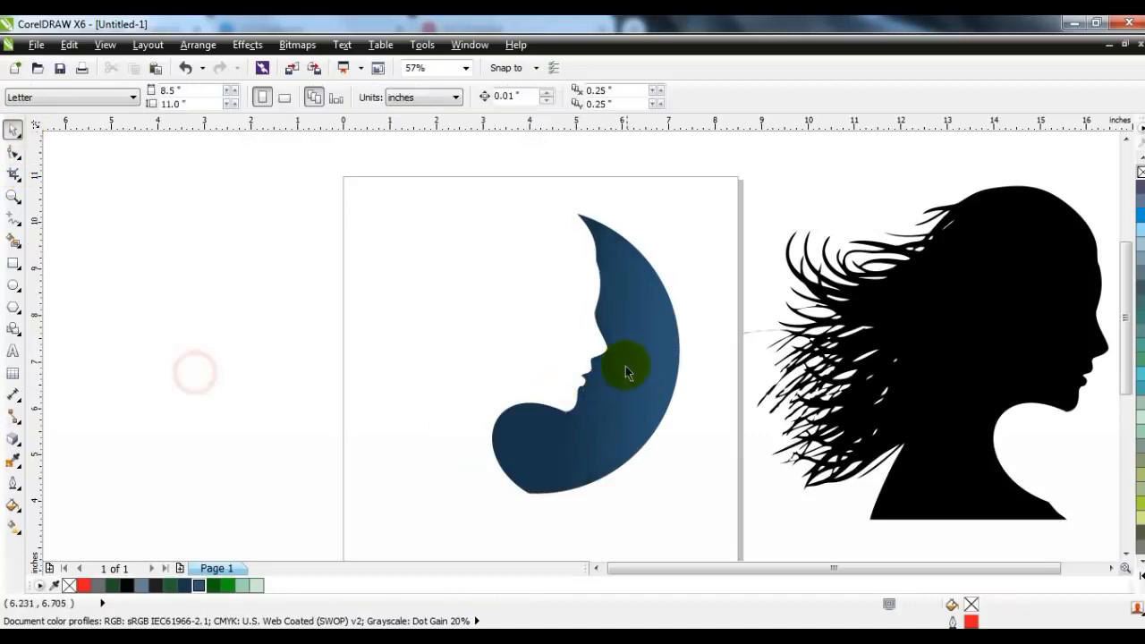
Delete the black silhouette standing beside the page
left_click(632, 370)
left_click(900, 332, "ctrl")
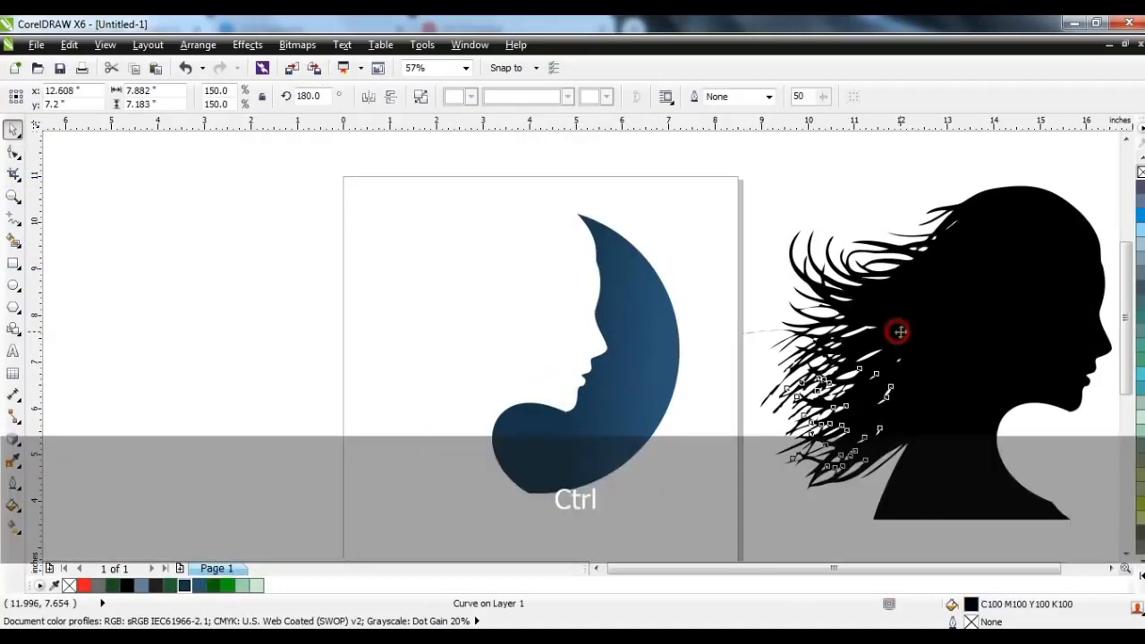
key("Delete")
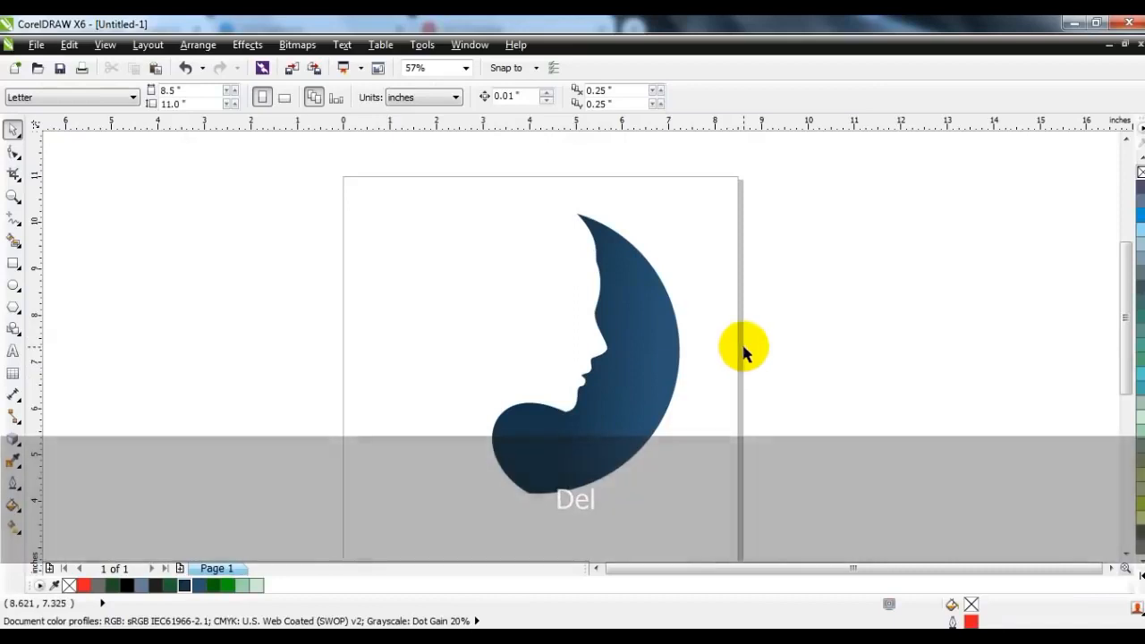
Draw a circle about 6.08 inches across with a 1.5 pt outline, aligned to the crescent's outer edge
left_click(14, 285)
left_click_drag(378, 206, 524, 494)
left_click(13, 131)
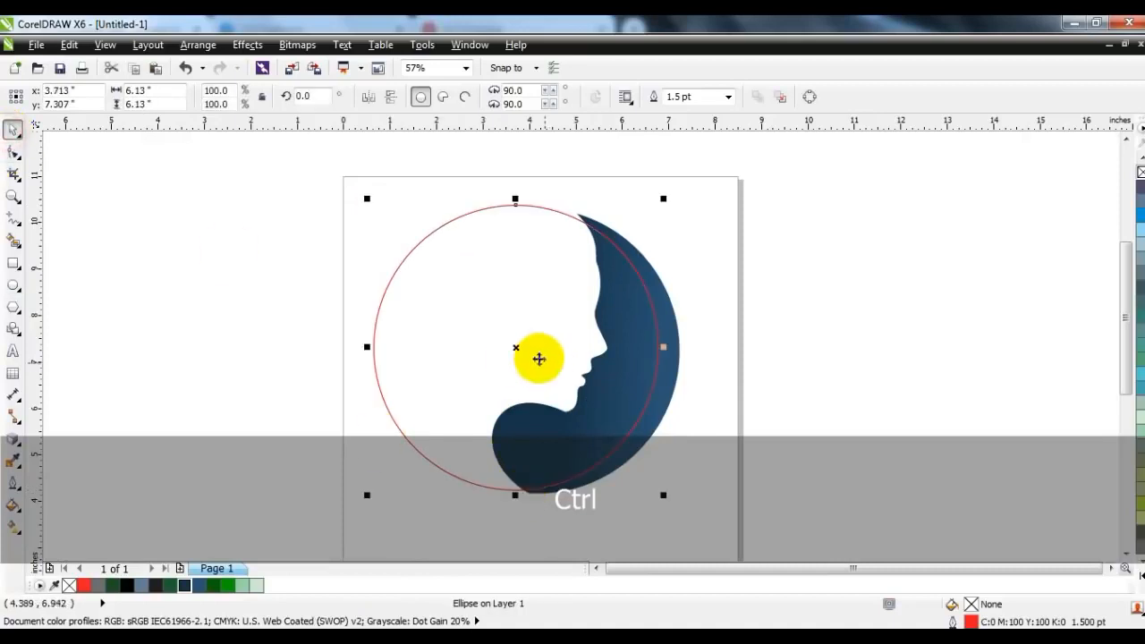
left_click_drag(519, 345, 538, 349)
left_click_drag(388, 198, 390, 201)
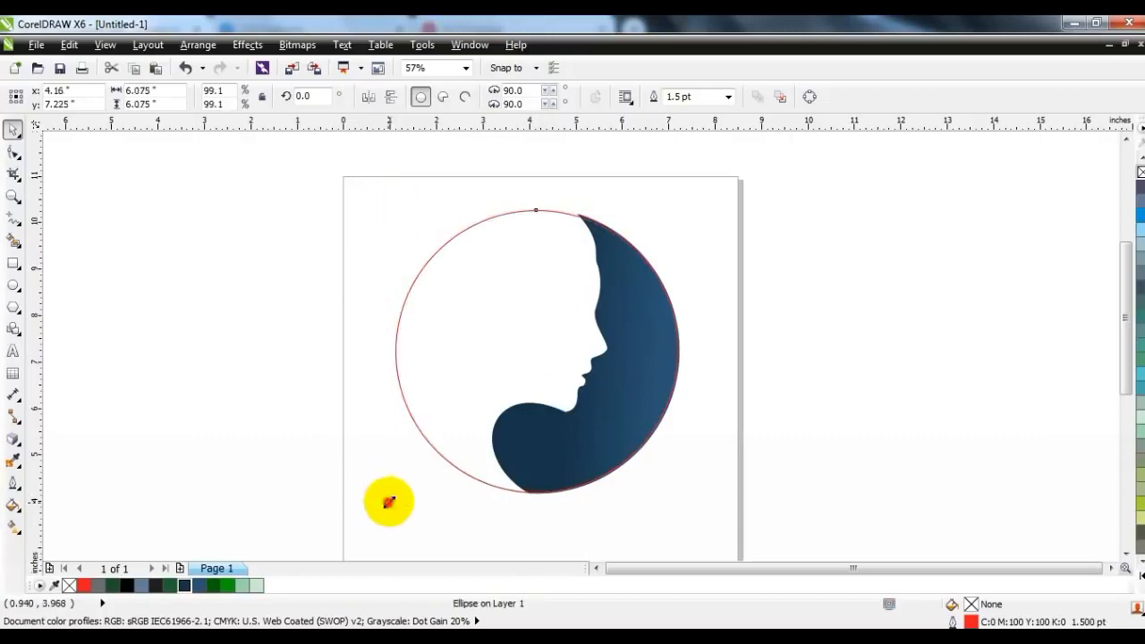
left_click(346, 521)
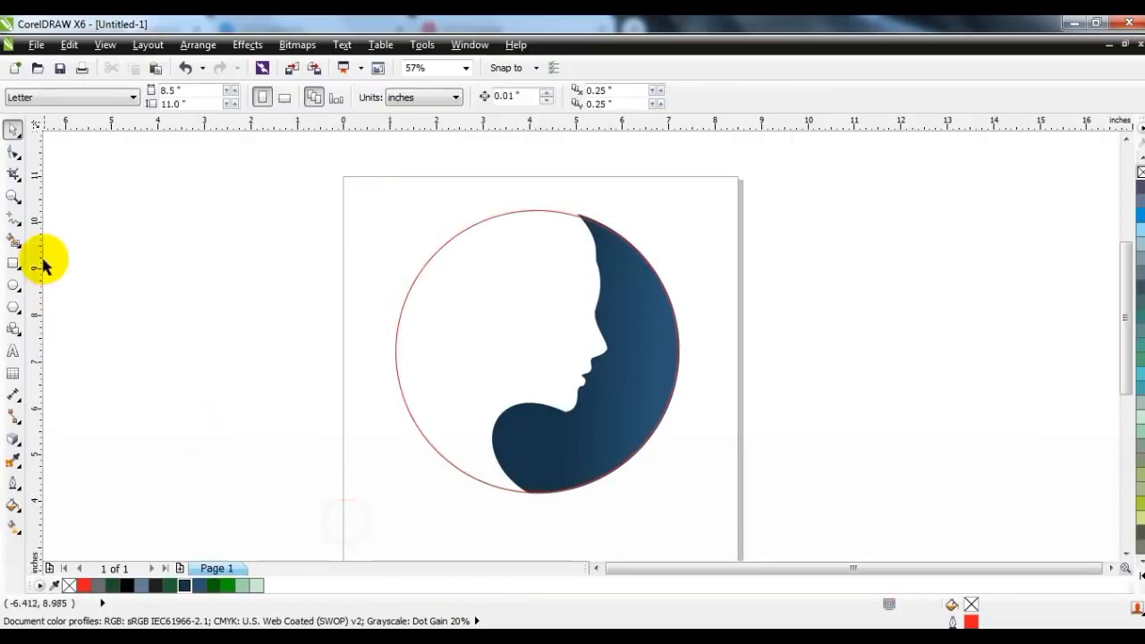
Draw an open three-segment zigzag line from the circle's bottom up inside it, back down, and up to the crescent's top tip
left_click(12, 218)
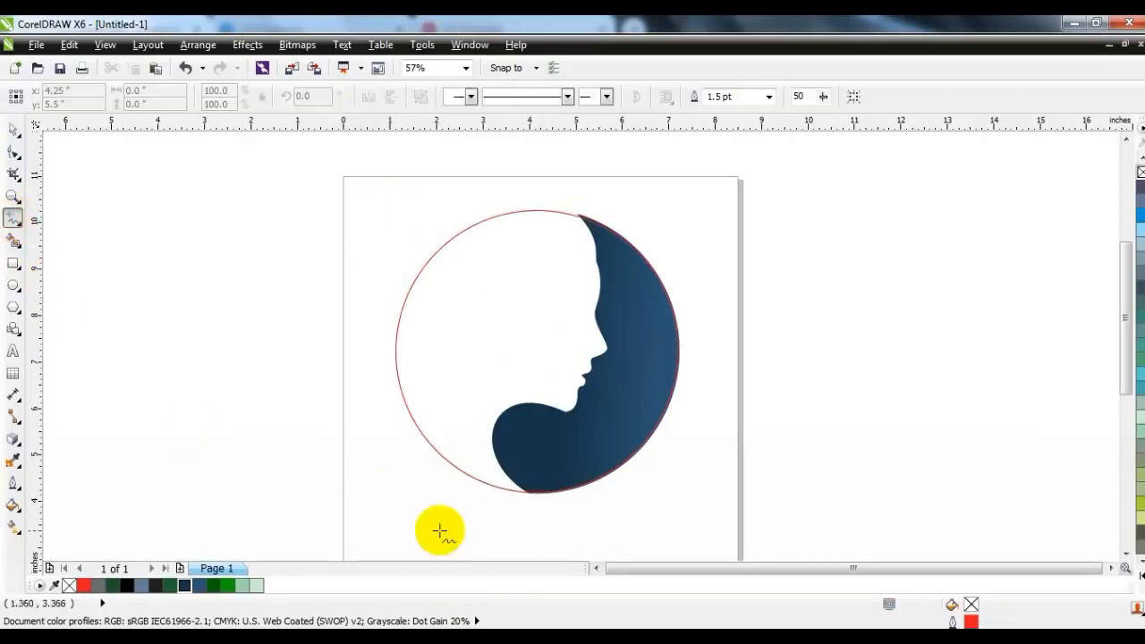
left_click(515, 494)
left_click(493, 307)
left_click(494, 307)
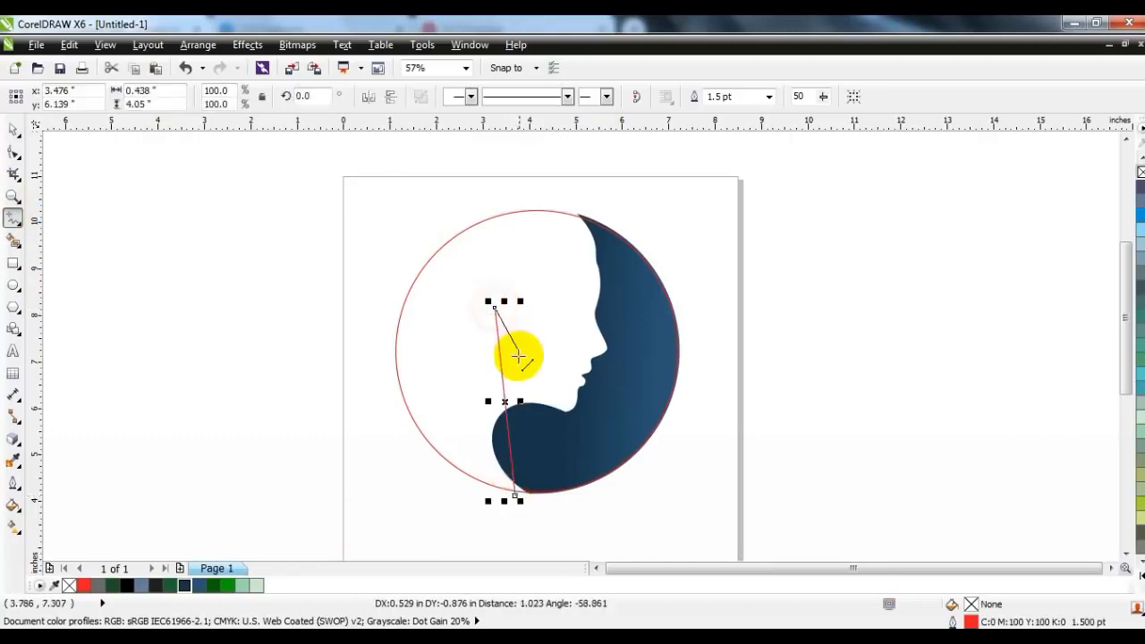
double_click(509, 364)
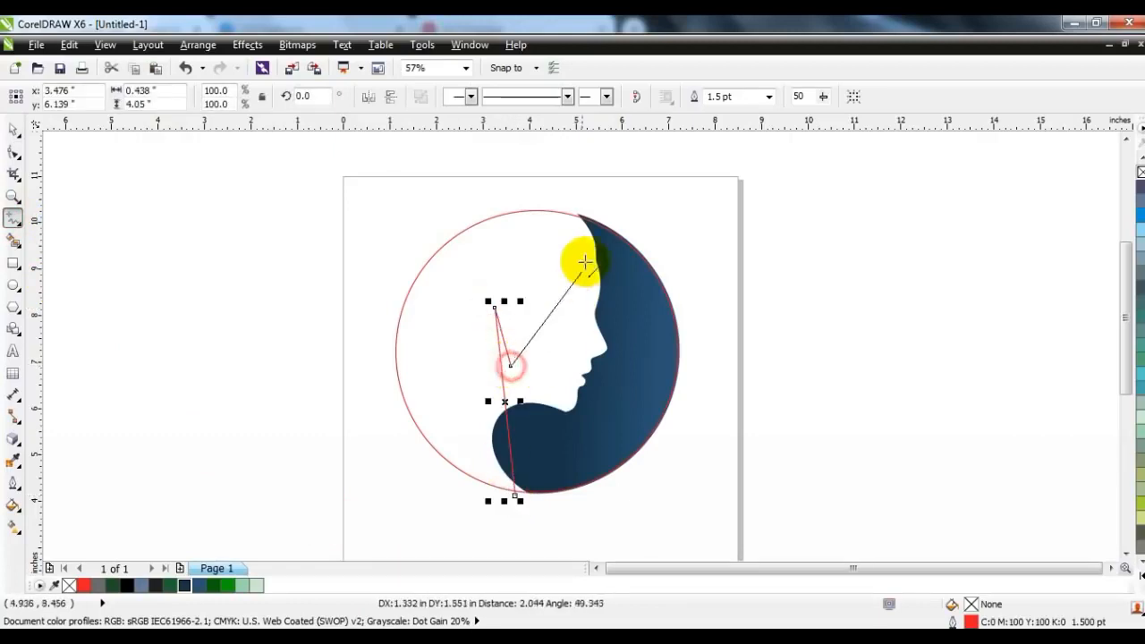
left_click(584, 211)
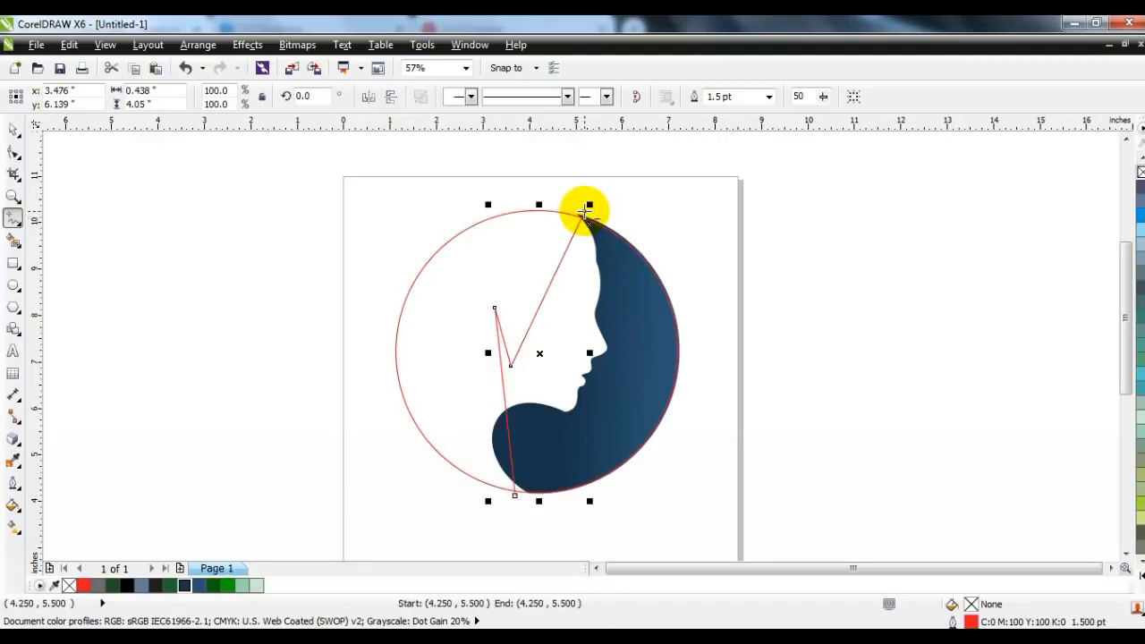
Convert the zigzag line's segments to curves and bow its long lower segment outward into an arc ending at the crescent's base
left_click(13, 152)
left_click_drag(320, 183, 659, 505)
left_click(234, 97)
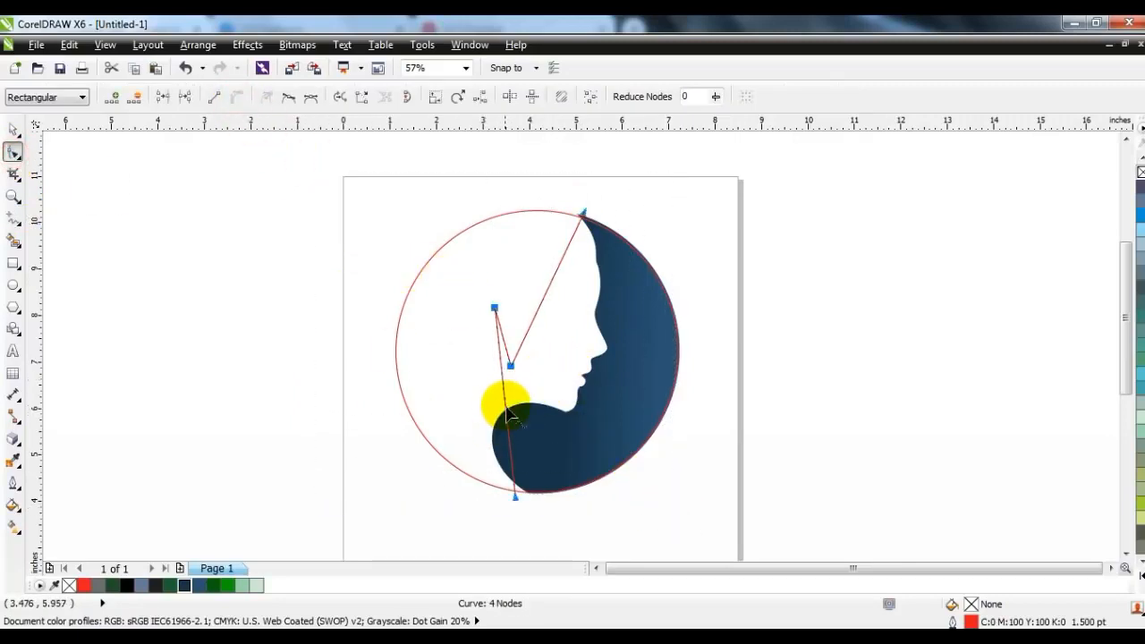
left_click_drag(506, 410, 466, 400)
left_click_drag(516, 497, 526, 503)
left_click_drag(470, 439, 453, 455)
left_click(454, 455)
left_click_drag(450, 371, 441, 356)
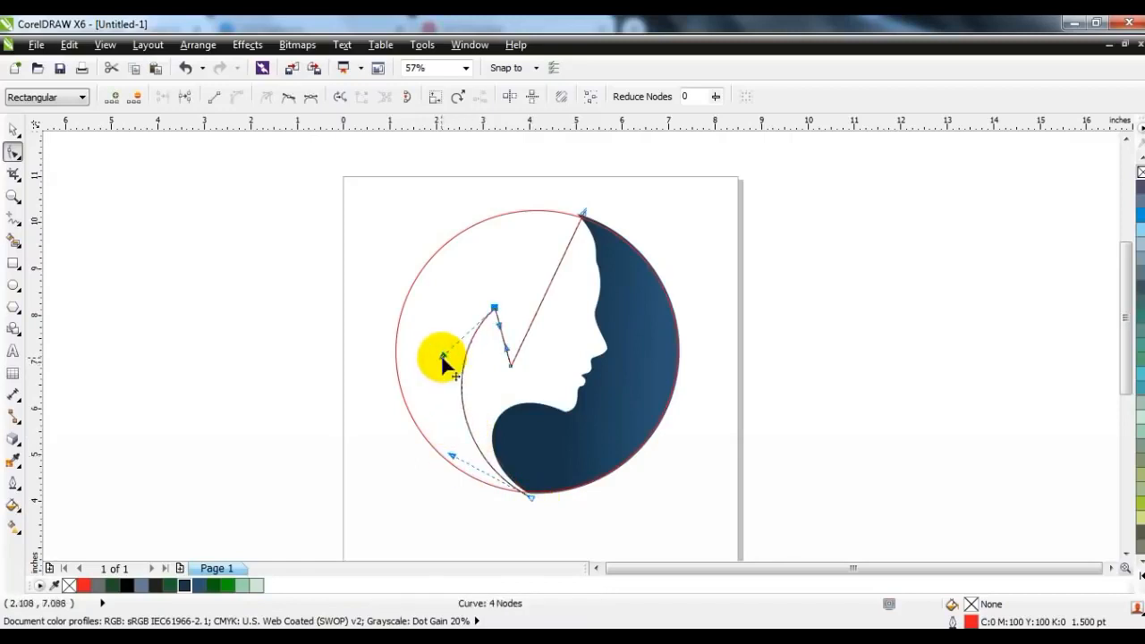
Bend the short middle segment into a pointed hair lock and shape the upper segment into an S-curve reaching the crescent's top tip
mouse_move(507, 347)
left_mouse_down()
mouse_move(498, 344)
mouse_move(511, 358)
mouse_move(501, 367)
left_mouse_up()
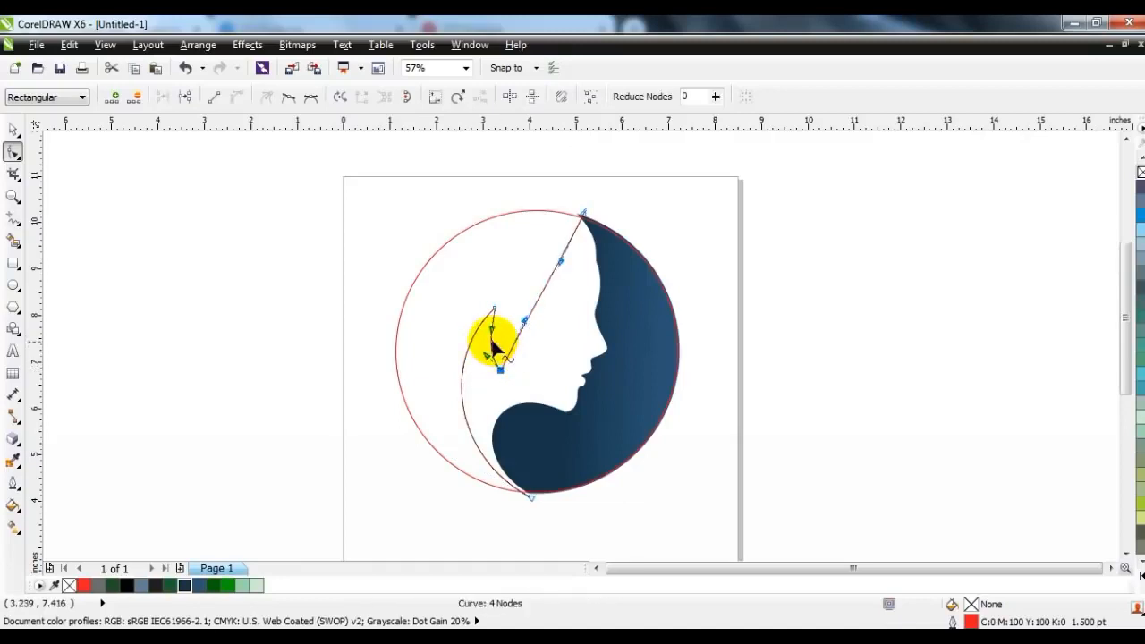
left_click_drag(491, 329, 486, 359)
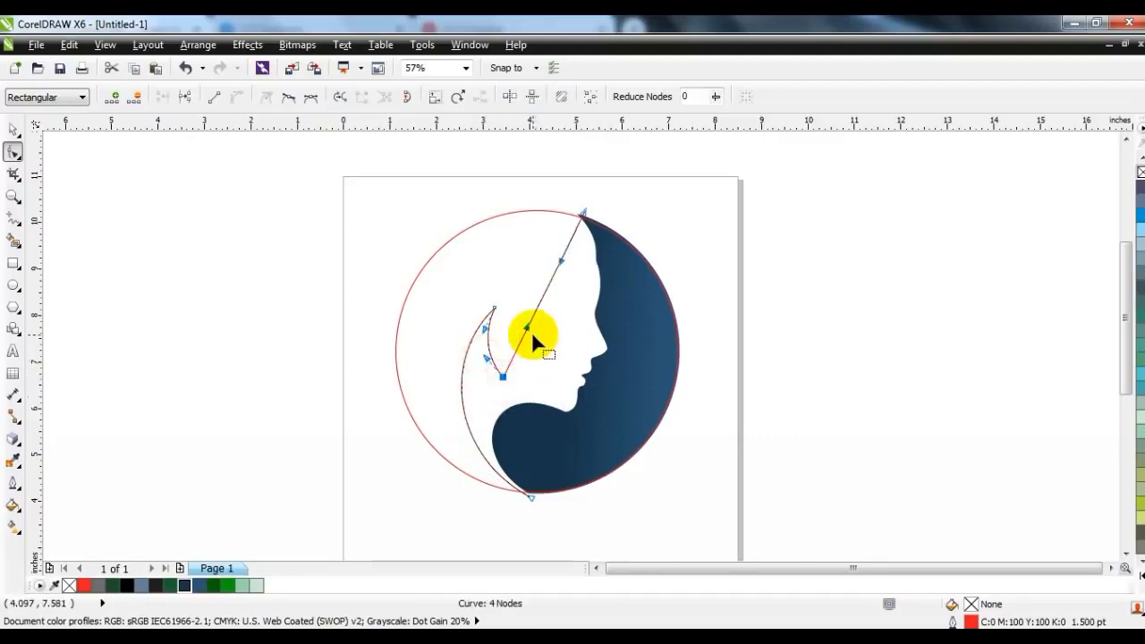
left_click(562, 260)
left_click_drag(594, 277, 633, 278)
left_click_drag(528, 329, 490, 280)
left_click_drag(636, 281, 611, 321)
left_click_drag(585, 215, 581, 212)
left_click_drag(607, 320, 609, 324)
Trim the red circle with the hair curve and delete the hair curve
left_click(12, 134)
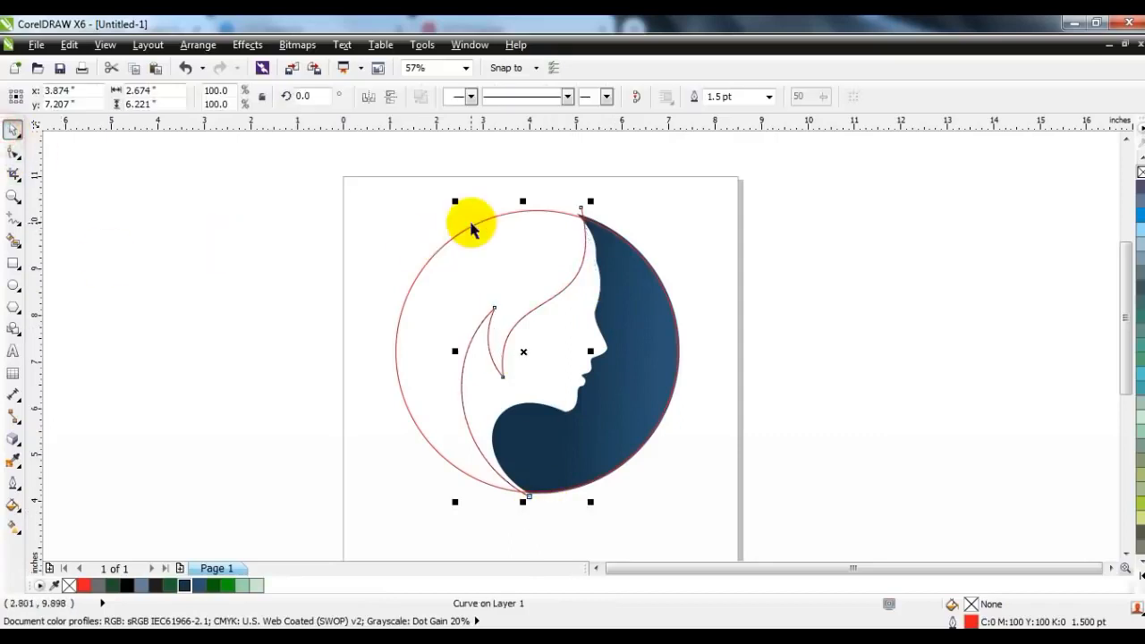
left_click(472, 223, "shift")
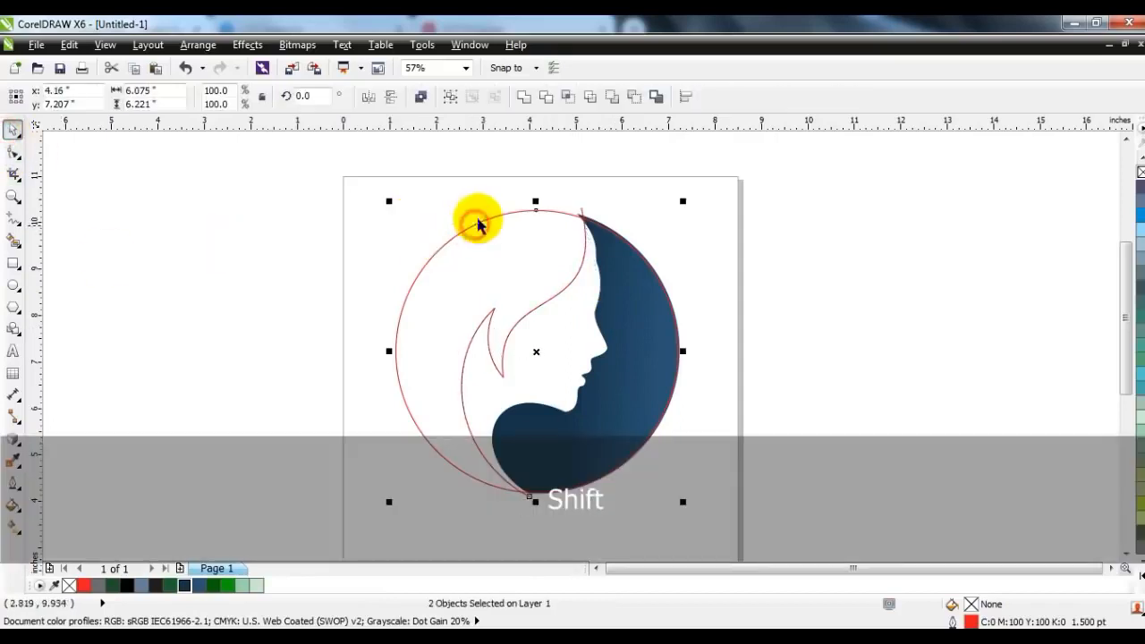
left_click(546, 97)
left_click(582, 207)
key("Delete")
Break the trimmed circle apart and delete the piece on the face side, keeping the hair shape
left_click(511, 212)
left_click(427, 98)
left_click(618, 179)
left_click(611, 236)
key("Delete")
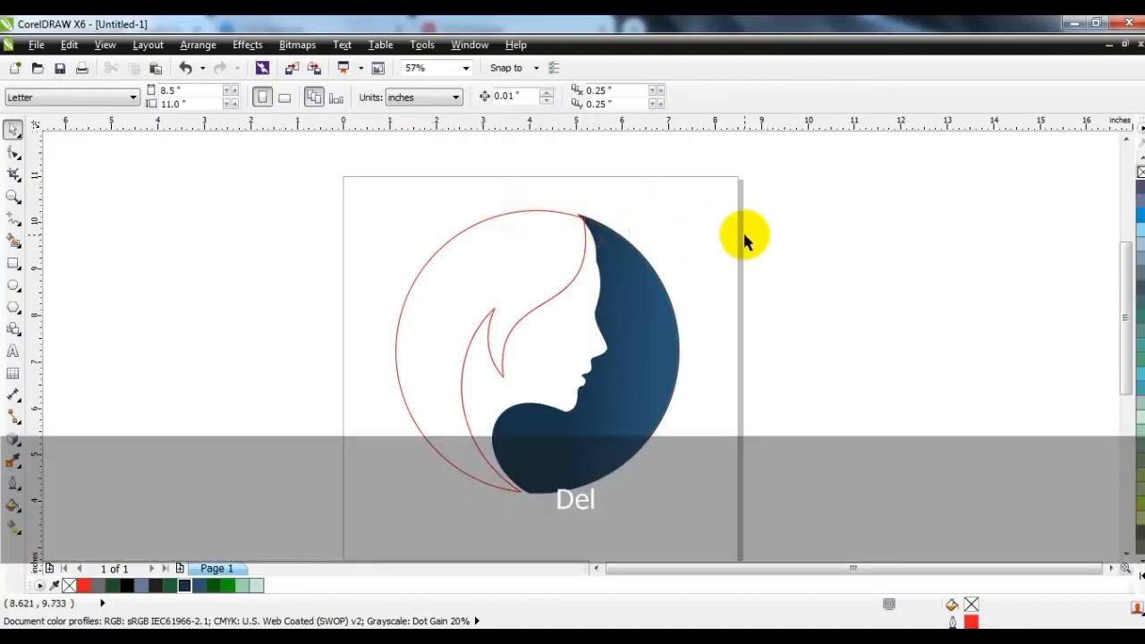
Enlarge the hair shape to 101.2%, fill it with dark green (R8 G97 B8) and remove its outline
left_click(538, 300)
left_click_drag(388, 204, 386, 200)
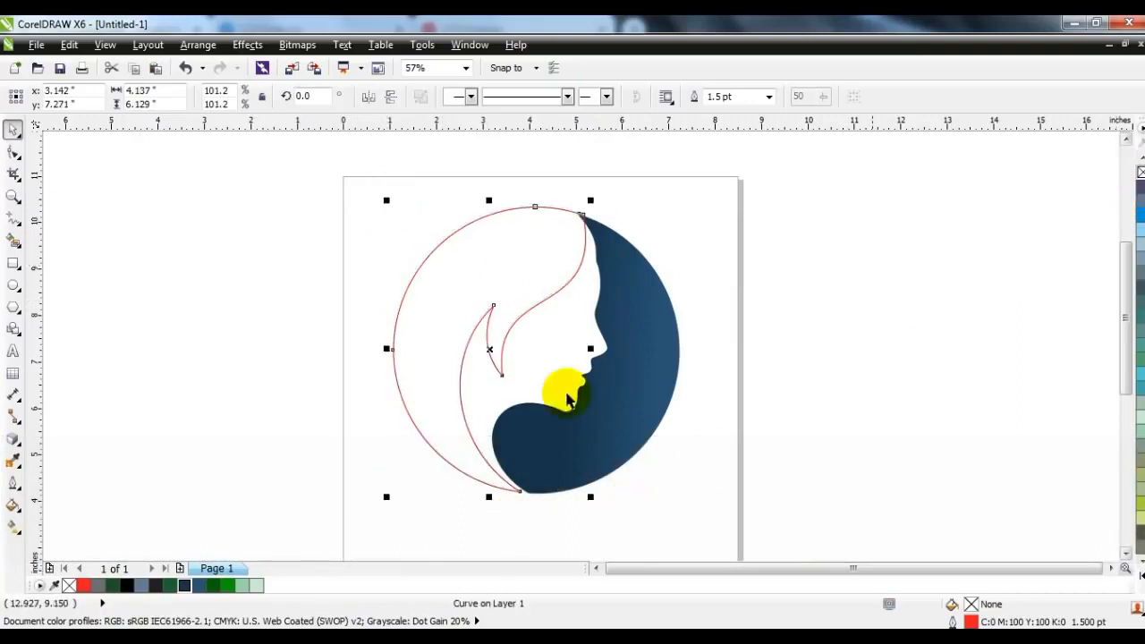
left_click(213, 587)
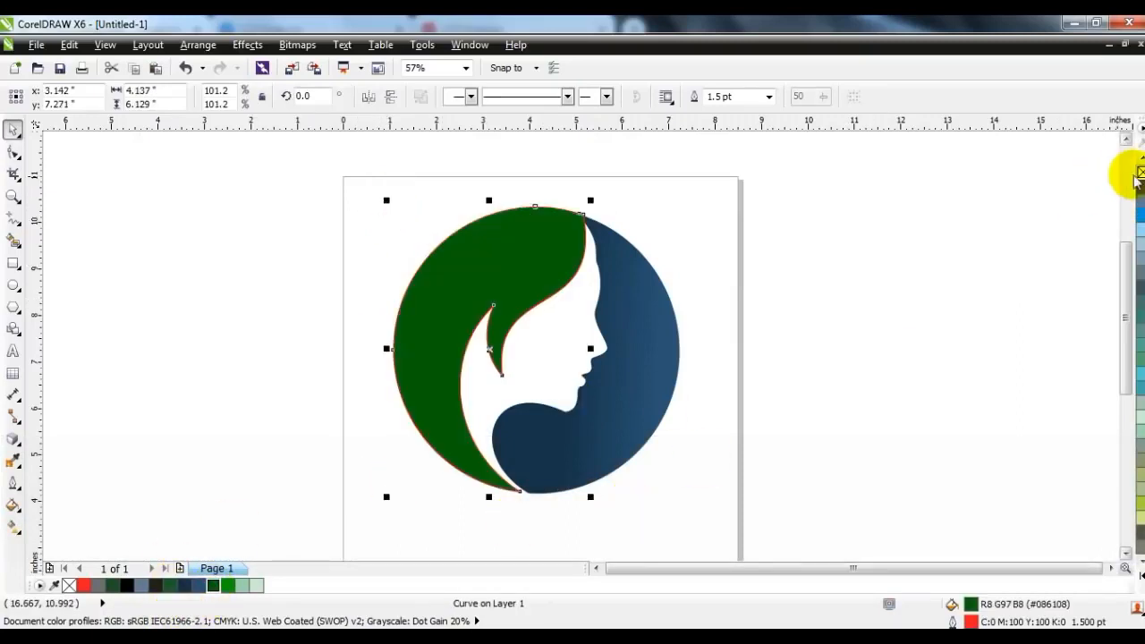
right_click(1140, 170)
left_click(866, 282)
left_click(427, 288)
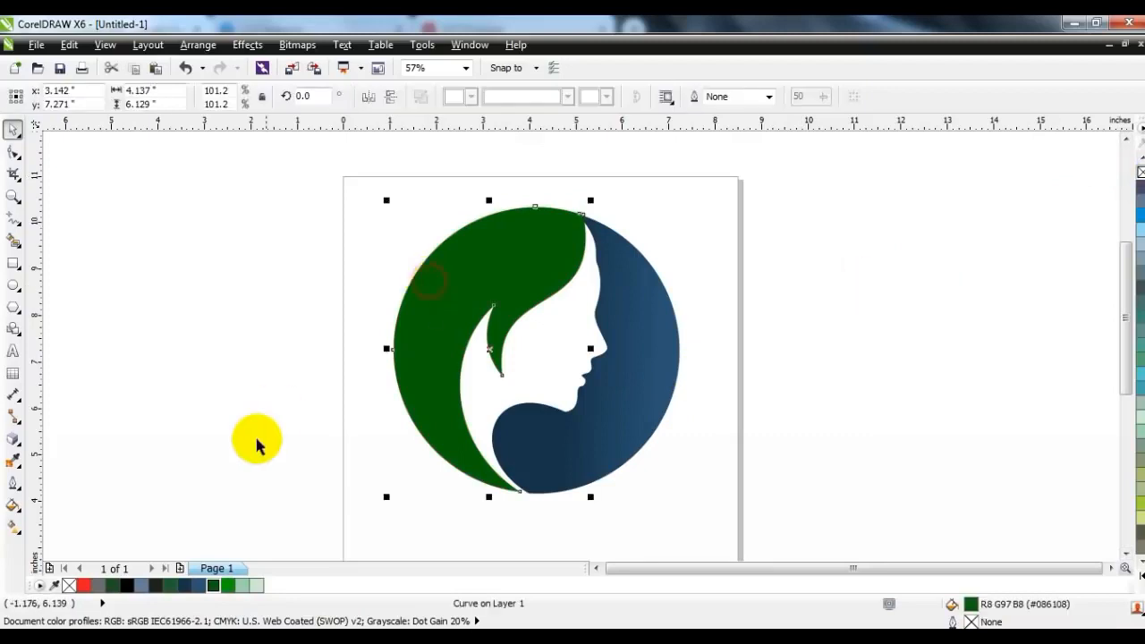
Draw a line from the hair's top tip to its bottom tip and bend it into a dividing arc about 3.4 by 6 inches
left_click(13, 217)
left_click(583, 213)
left_click(521, 495)
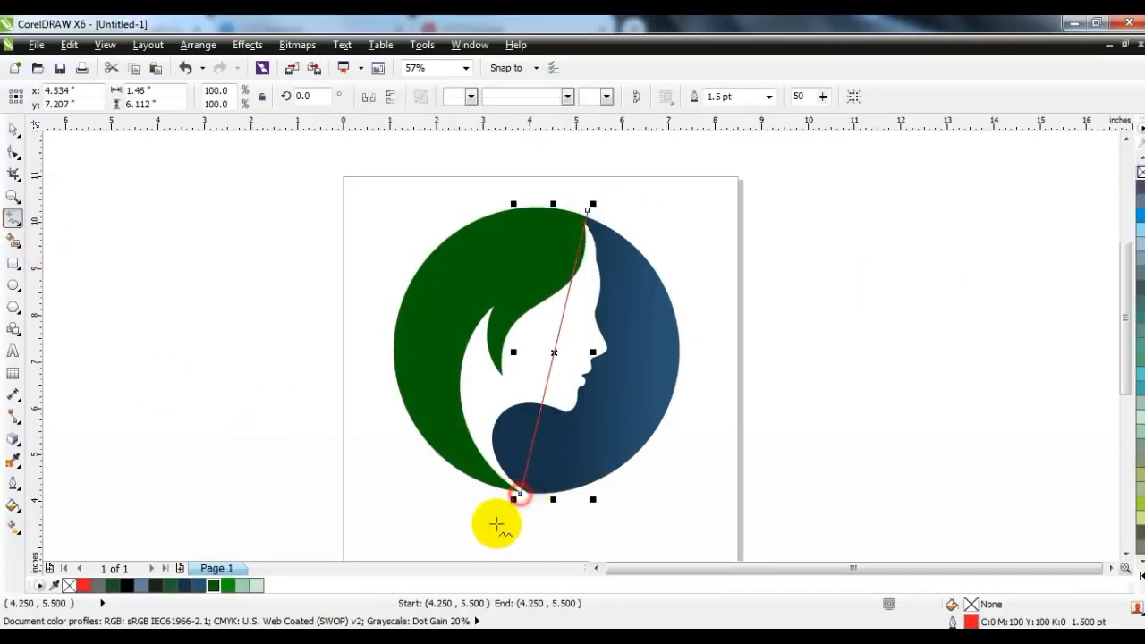
left_click(13, 152)
left_click(239, 99)
left_click_drag(567, 306, 504, 257)
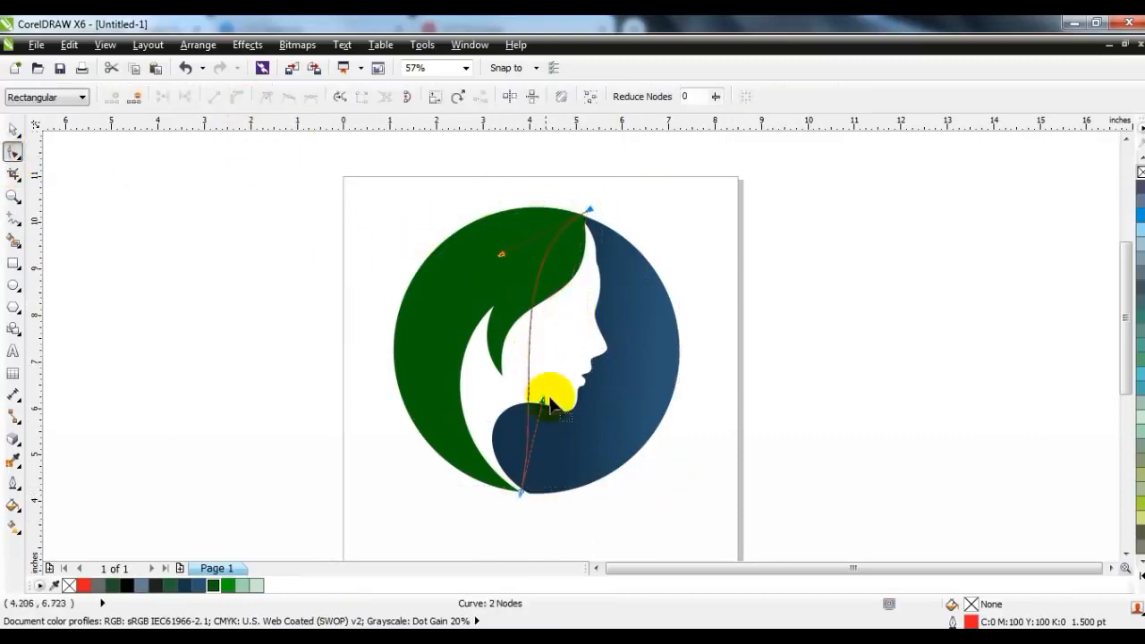
left_click_drag(542, 400, 368, 394)
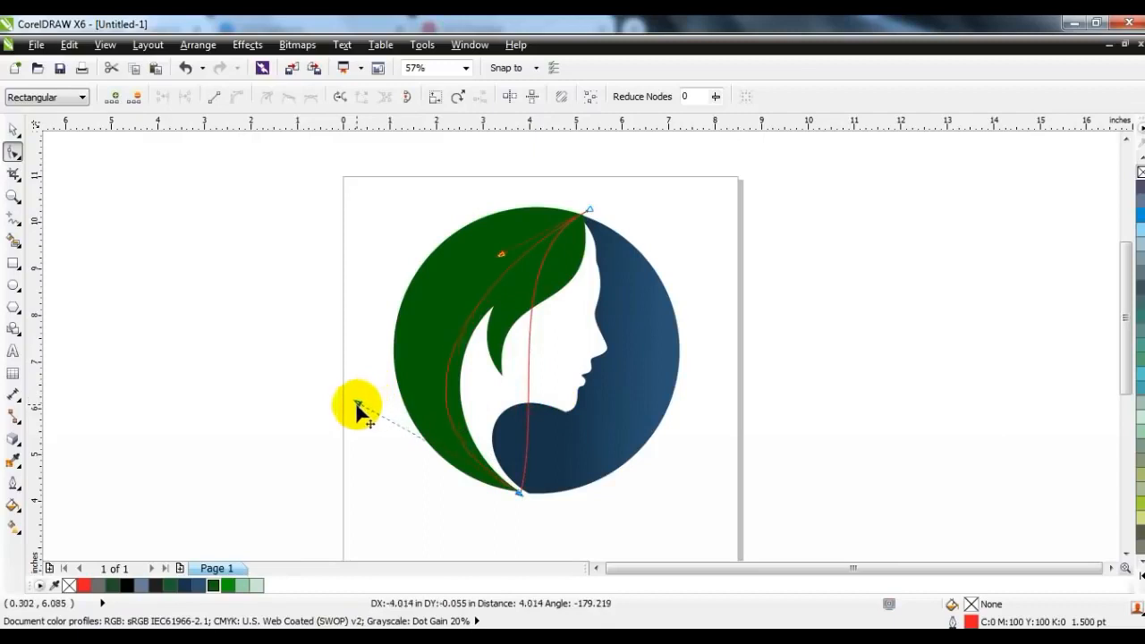
left_click_drag(502, 260, 457, 210)
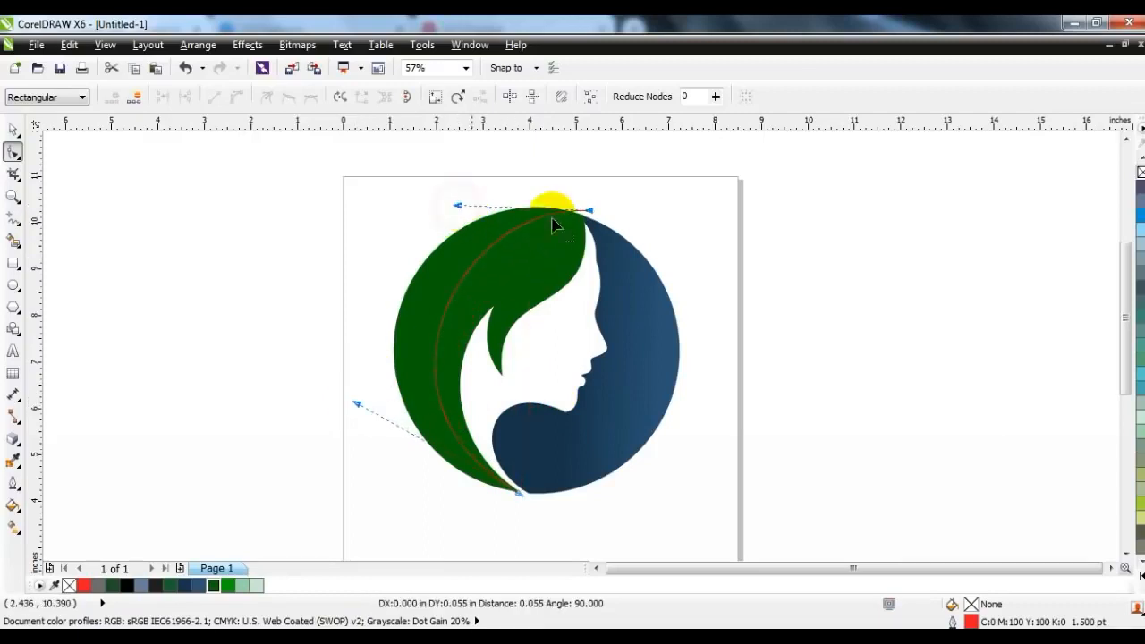
left_click_drag(588, 210, 594, 218)
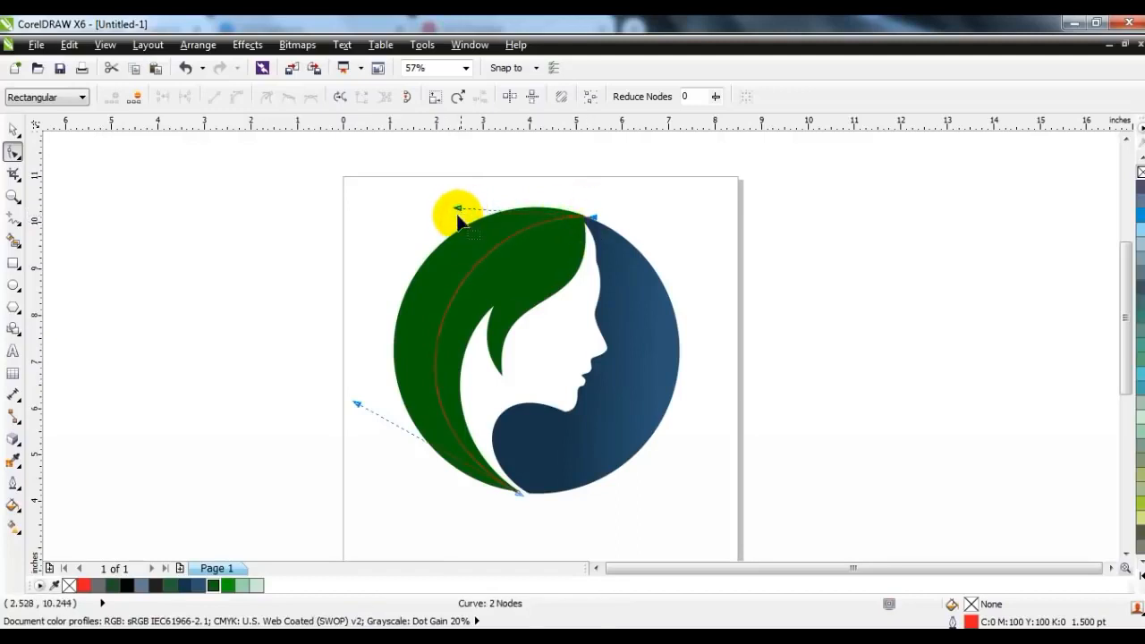
Colour the dividing arc's outline black and create a separate inner hair shape with Smart Fill
left_click(12, 130)
right_click(134, 585)
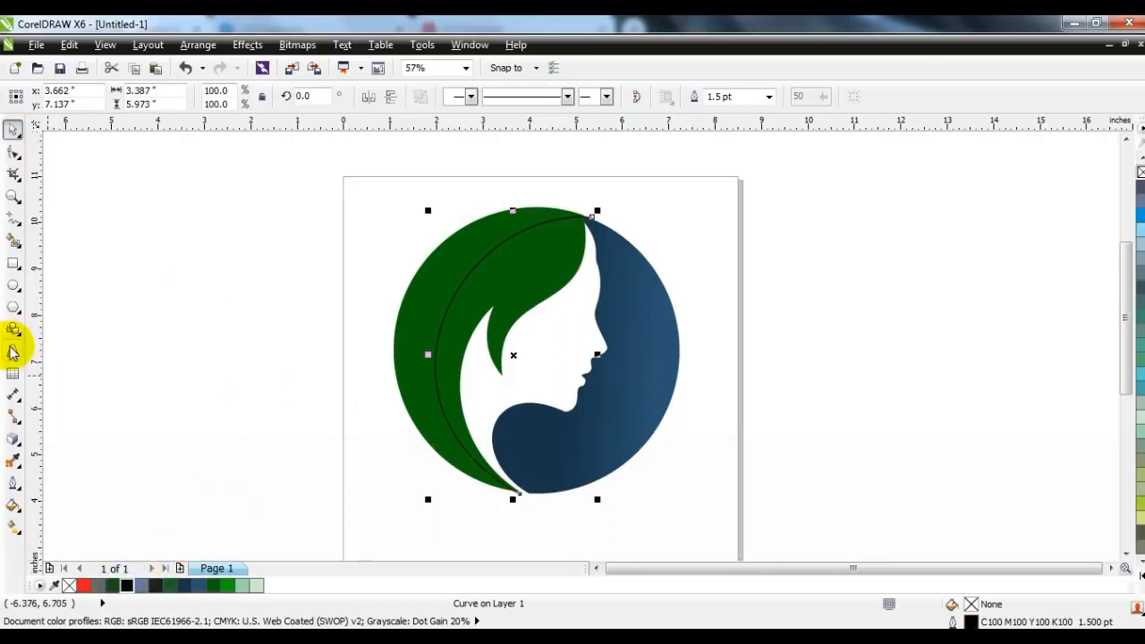
left_click(12, 240)
left_click(529, 263)
left_click(12, 130)
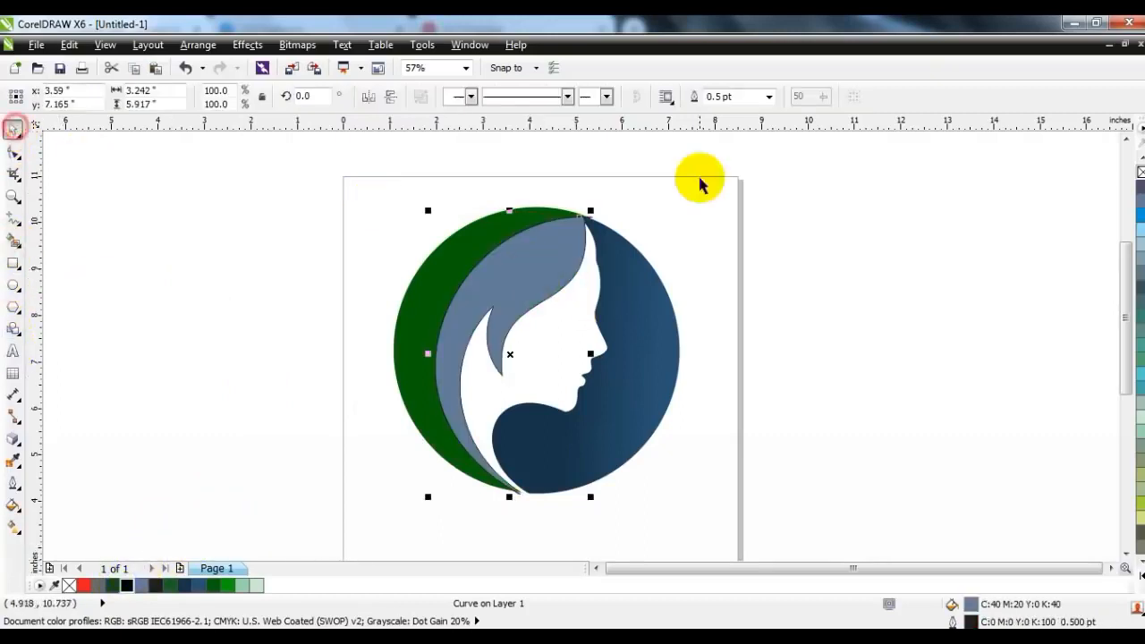
Delete the dividing arc that crosses the hair
left_click(701, 176)
left_click(588, 233)
key("Delete")
Fill the inner hair shape with dark green (R8 G97 B8) and give it a linear fountain fill fading downward to brighter green
left_click(539, 256)
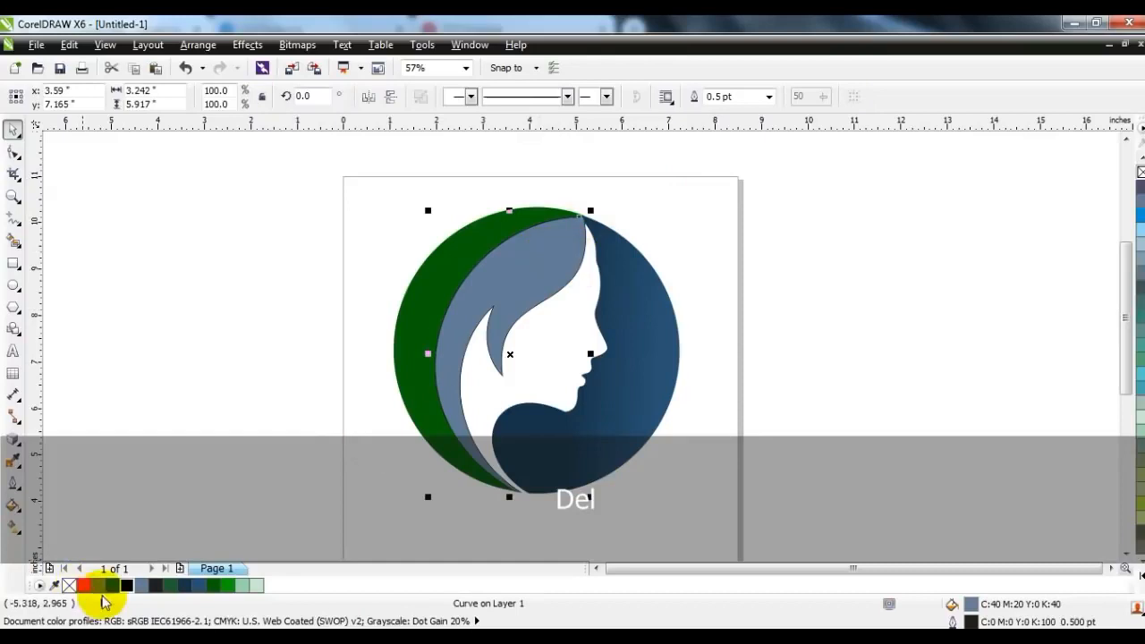
left_click(213, 585)
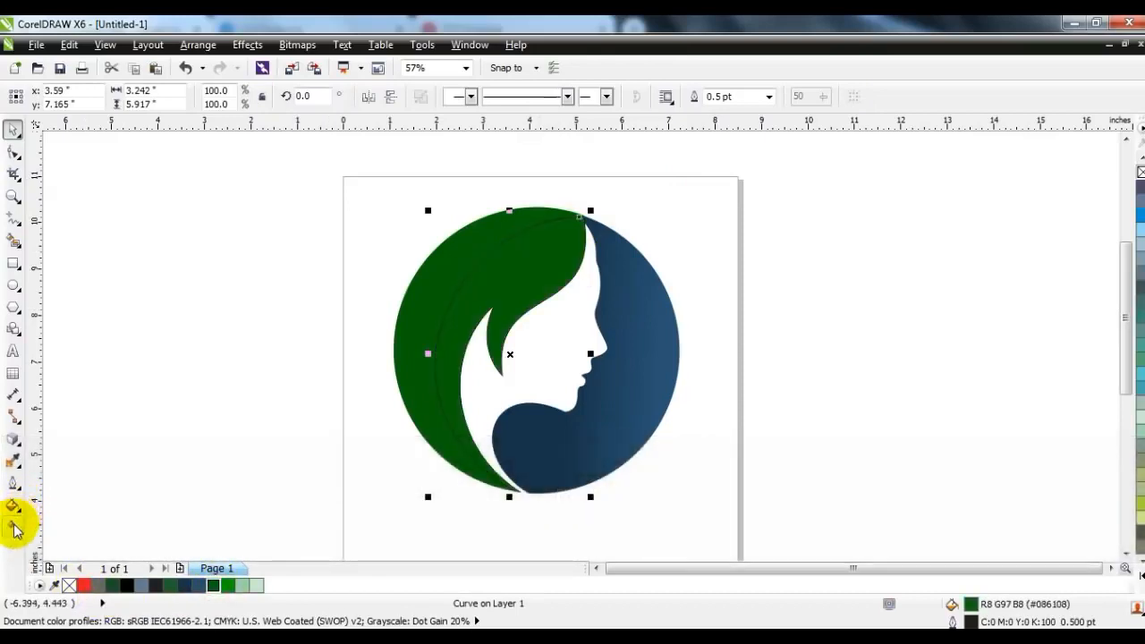
left_click(14, 526)
left_click_drag(521, 249, 468, 440)
left_click(217, 585)
left_click_drag(230, 585, 230, 586)
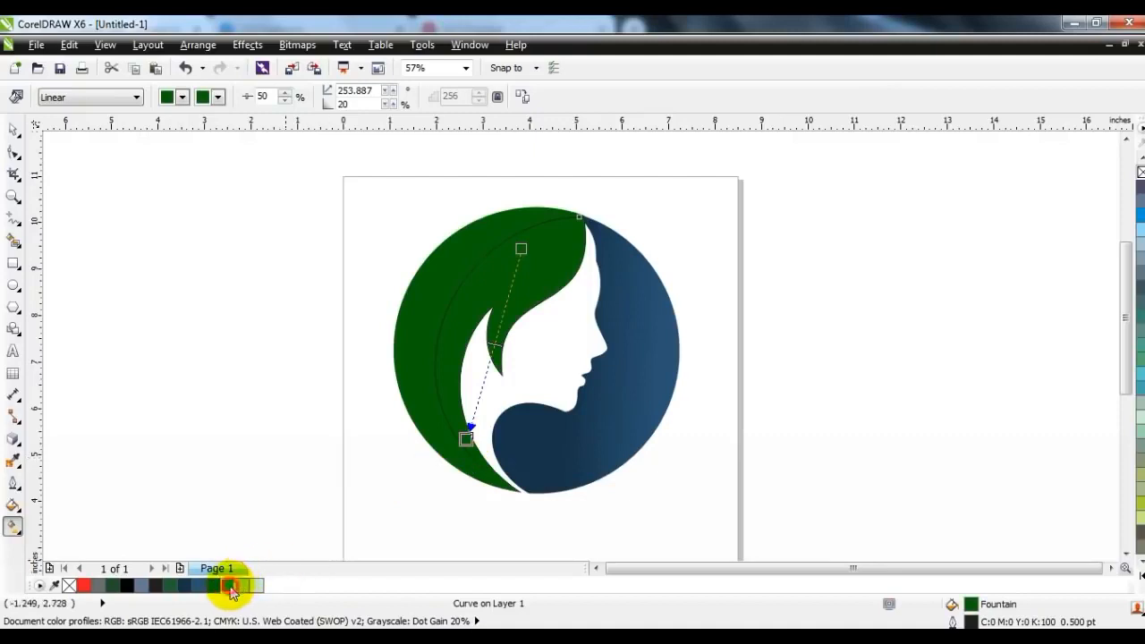
left_click_drag(464, 448, 467, 439)
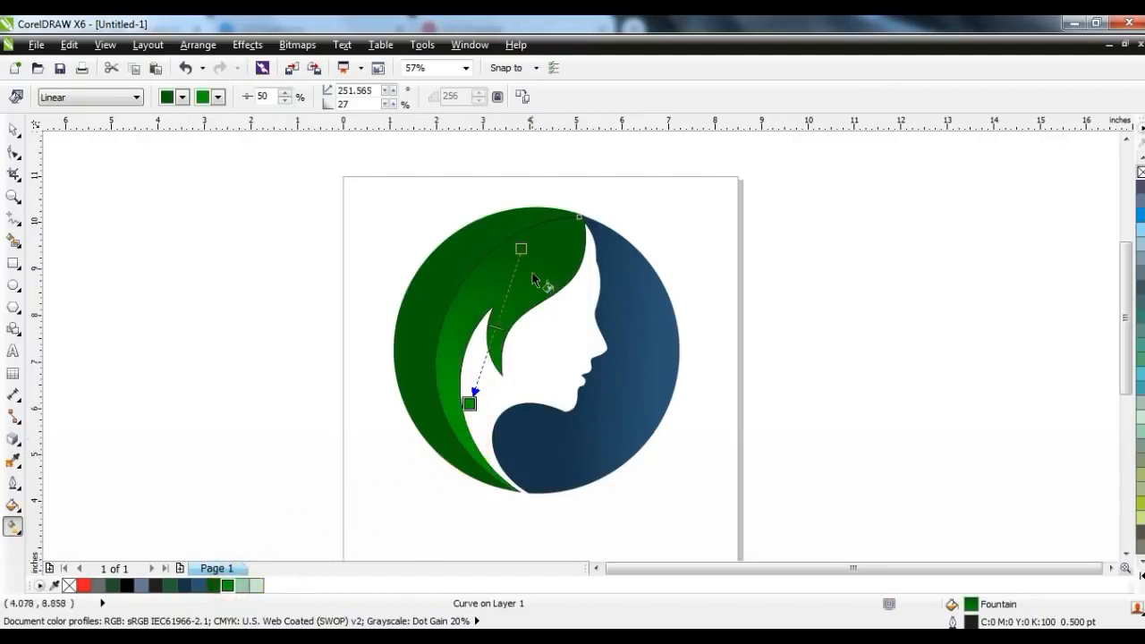
Apply a linear fountain fill to the outer hair shape, from dark green to brighter green at its lower end
left_click(461, 253)
left_click_drag(411, 331, 416, 471)
left_click_drag(229, 587, 438, 528)
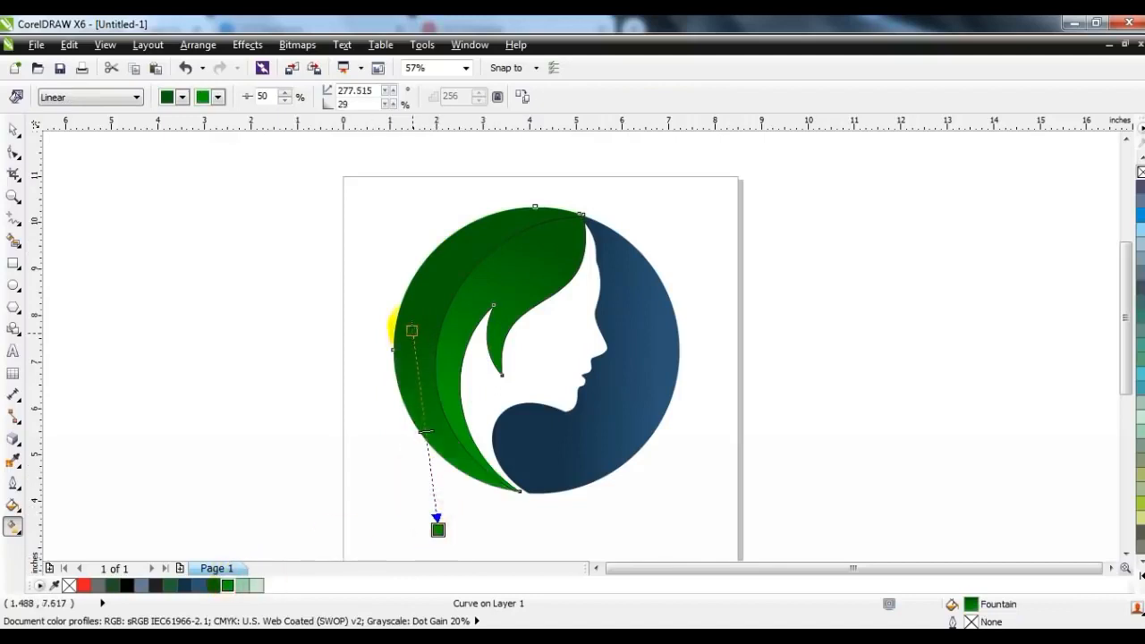
Realign the inner hair gradient to run diagonally from the dark top tip, and shorten the outer hair's gradient
left_click(498, 285)
left_click_drag(474, 392, 480, 307)
left_click_drag(526, 239, 582, 204)
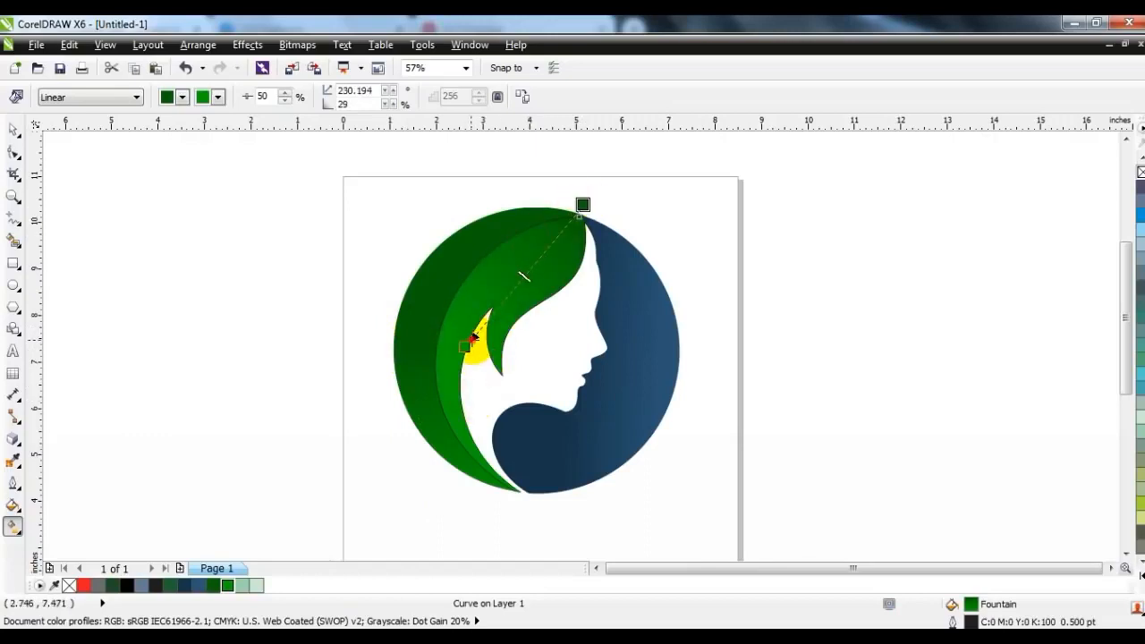
left_click_drag(437, 529, 421, 497)
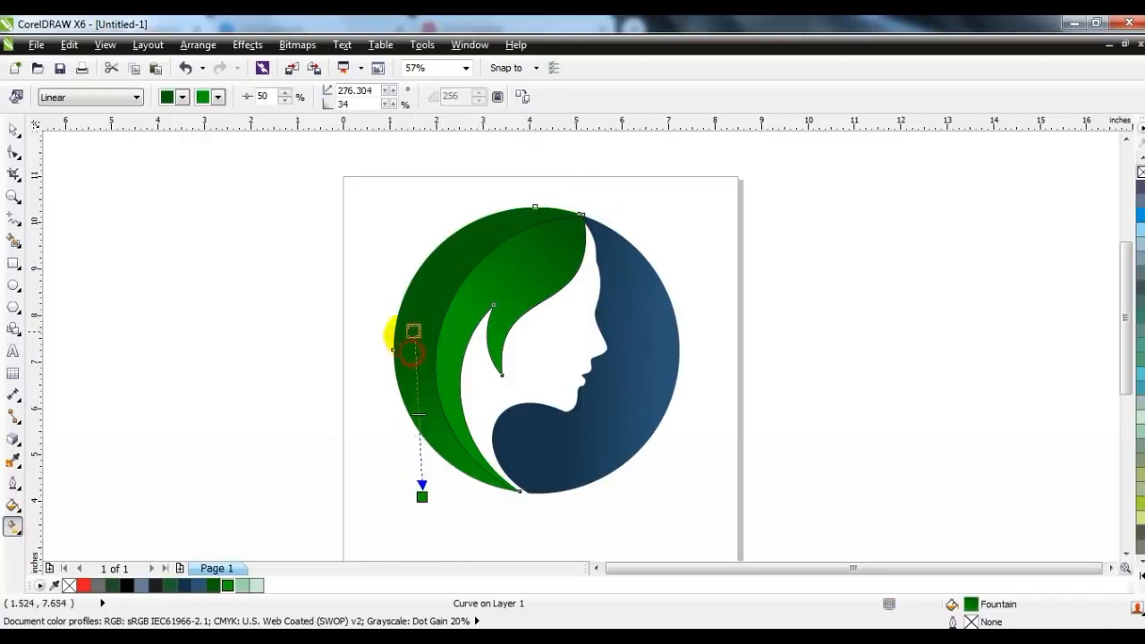
Group all the shapes of the face logo
left_click(13, 130)
left_click_drag(254, 166, 693, 519)
left_click(209, 358)
left_click_drag(286, 179, 647, 461)
key("ctrl+g")
Scale the grouped logo down to about 4.3 inches across and move it lower on the page
left_click_drag(621, 414, 617, 381)
left_click(709, 438)
left_click(608, 391)
left_click_drag(644, 431, 639, 425)
left_click_drag(729, 481, 355, 194)
key("shift+F2")
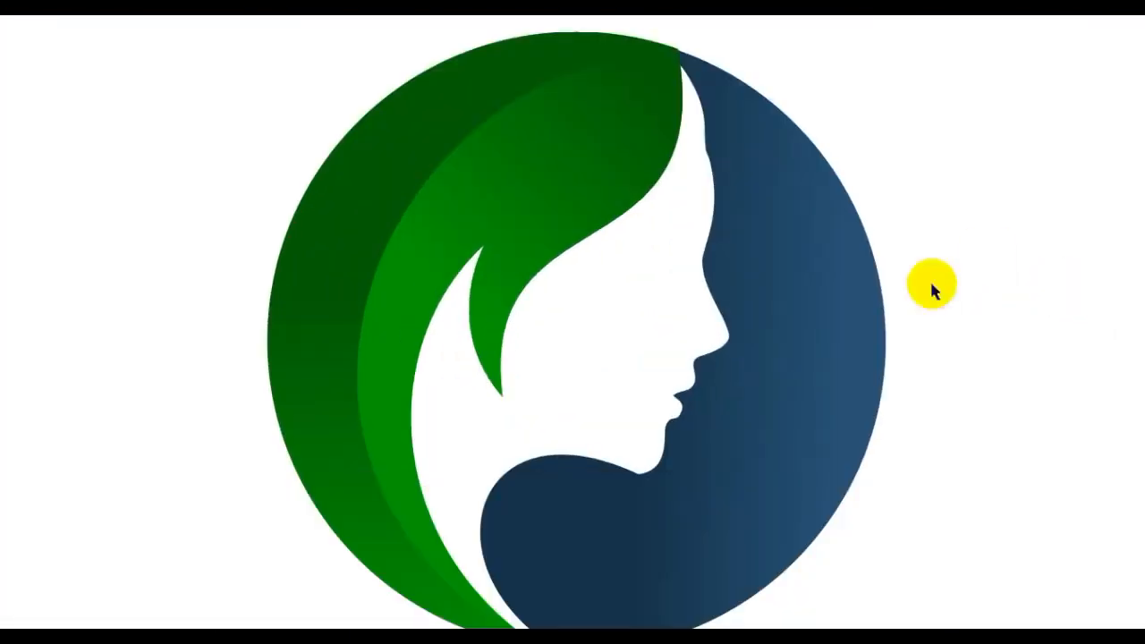
key("F3")
key("Escape")
left_click_drag(735, 346, 734, 415)
left_click(840, 354)
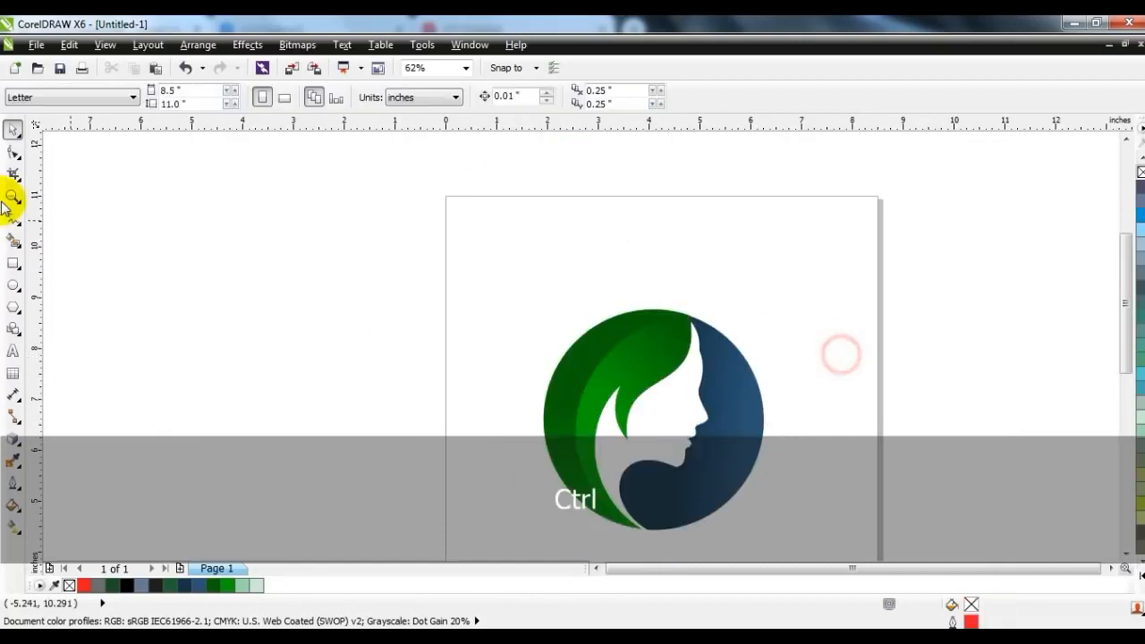
Draw a closed two-segment straight line about 1.6 inches tall rising from the point where the green and blue shapes meet
left_click(10, 198)
mouse_move(522, 176)
left_mouse_down()
mouse_move(593, 232)
mouse_move(962, 434)
left_mouse_up()
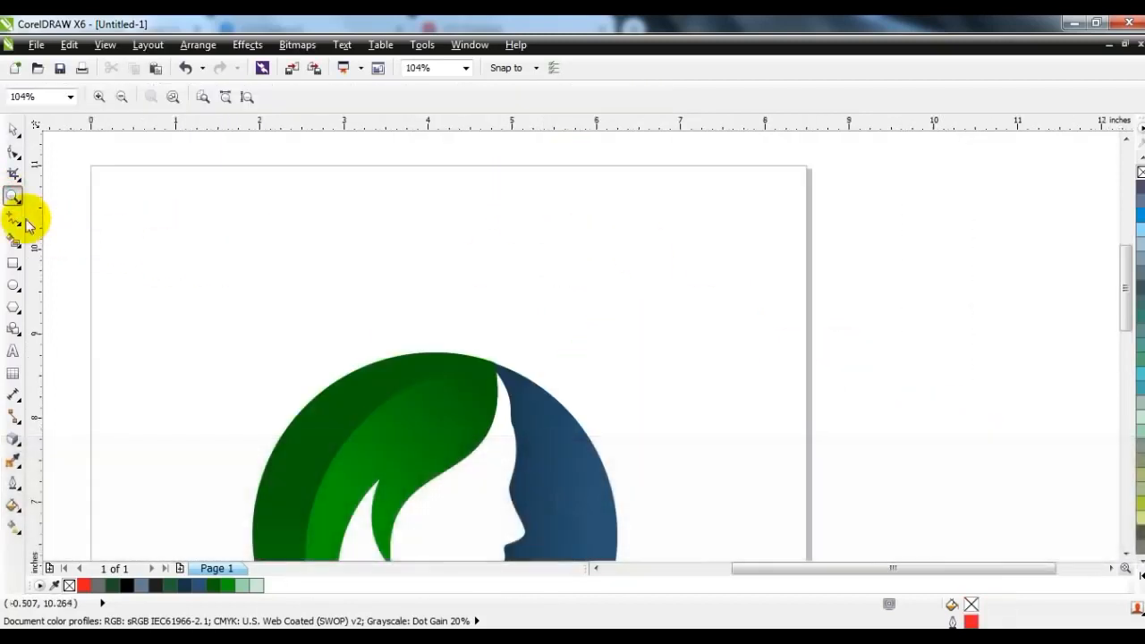
left_click(11, 217)
left_click(495, 358)
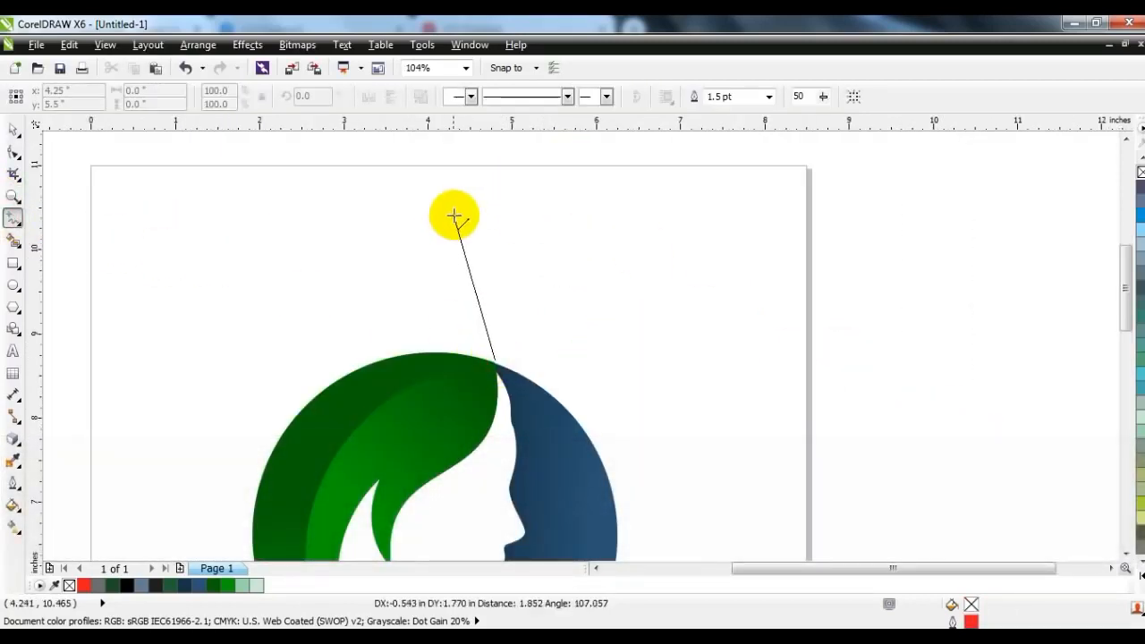
double_click(466, 224)
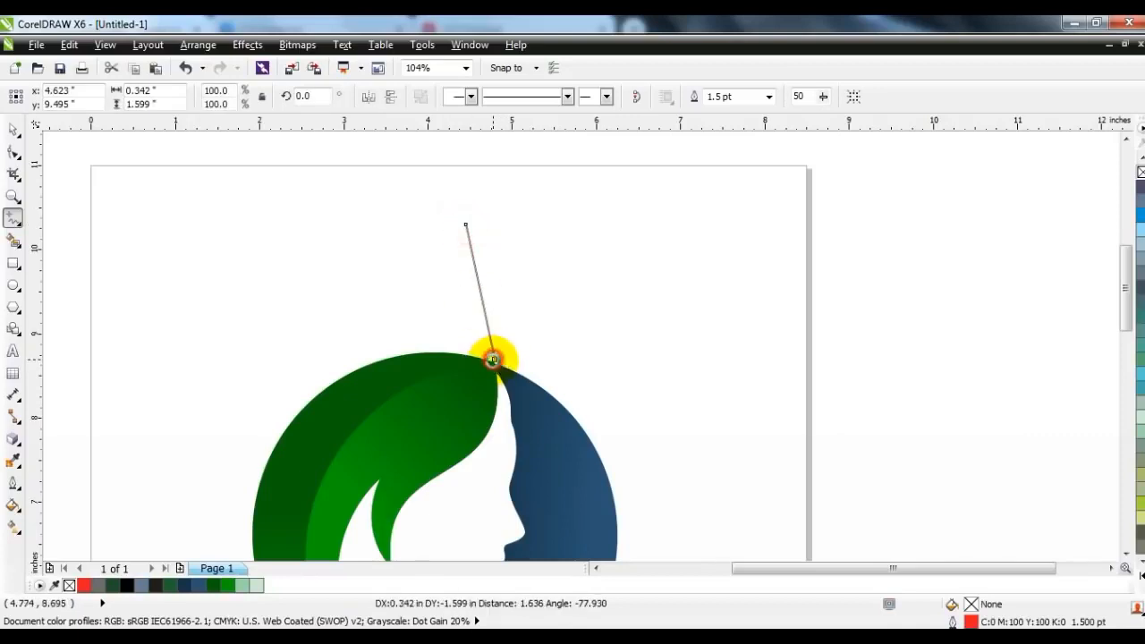
Curve the two segments outward in opposite directions to form a leaf outline about 0.73 by 1.6 inches
left_click(12, 153)
left_click_drag(187, 171, 600, 421)
left_click_drag(480, 305, 500, 292)
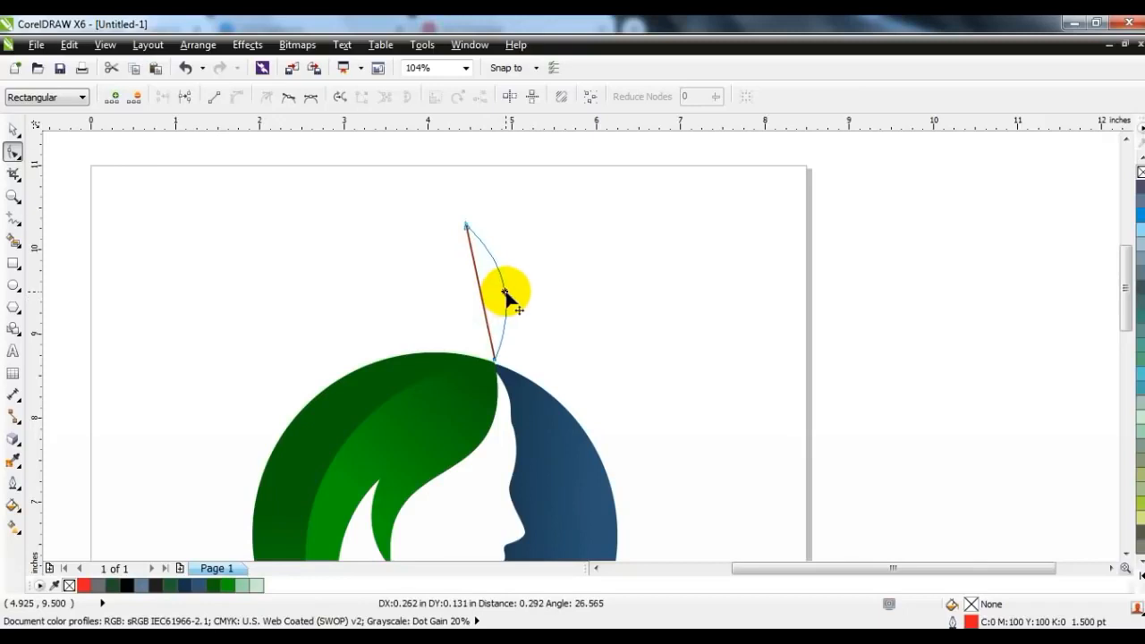
left_click_drag(511, 291, 451, 305)
Draw a straight line about 1.62 inches tall from the leaf outline's tip down to its base
left_click(13, 217)
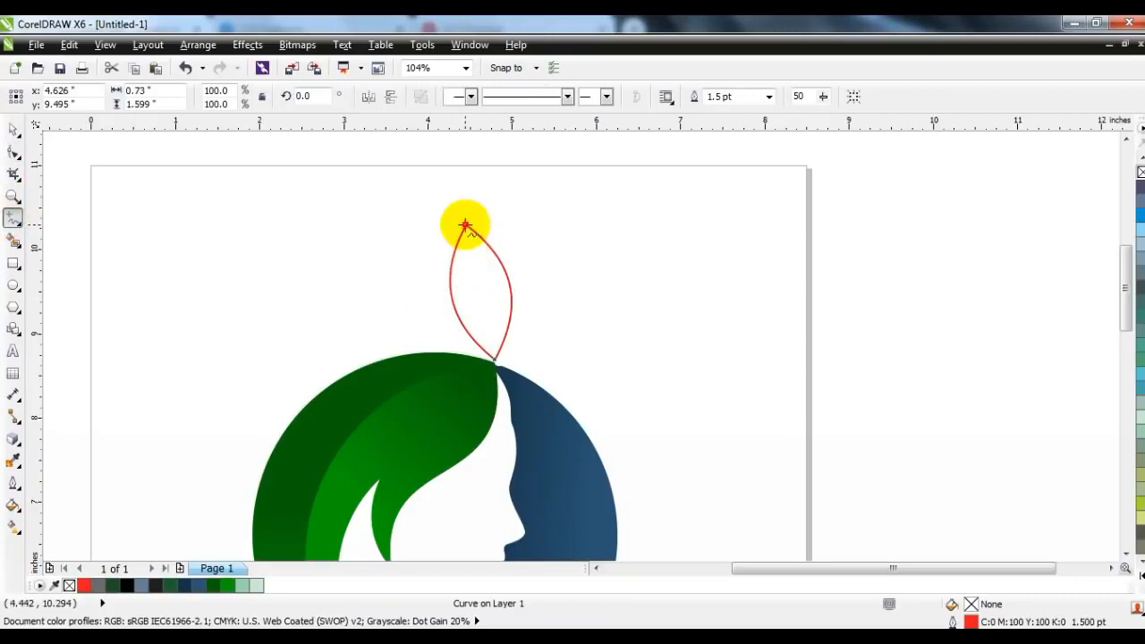
left_click(465, 224)
left_click(491, 366)
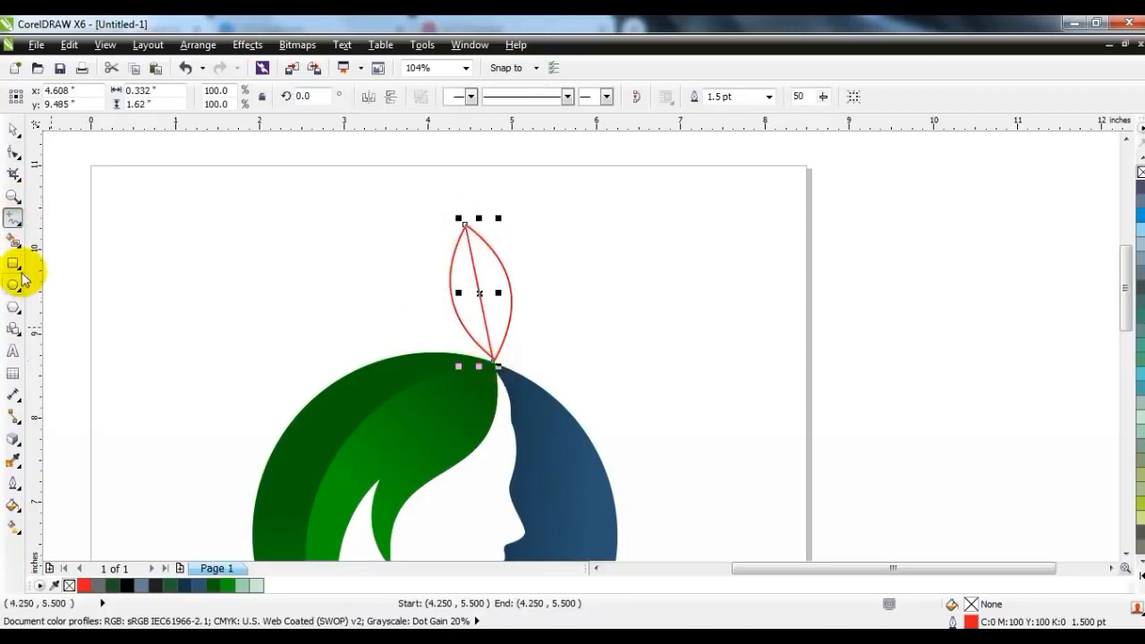
Create a separate filled shape from each half of the leaf with Smart Fill
left_click(13, 240)
left_click(465, 304)
left_click(493, 302)
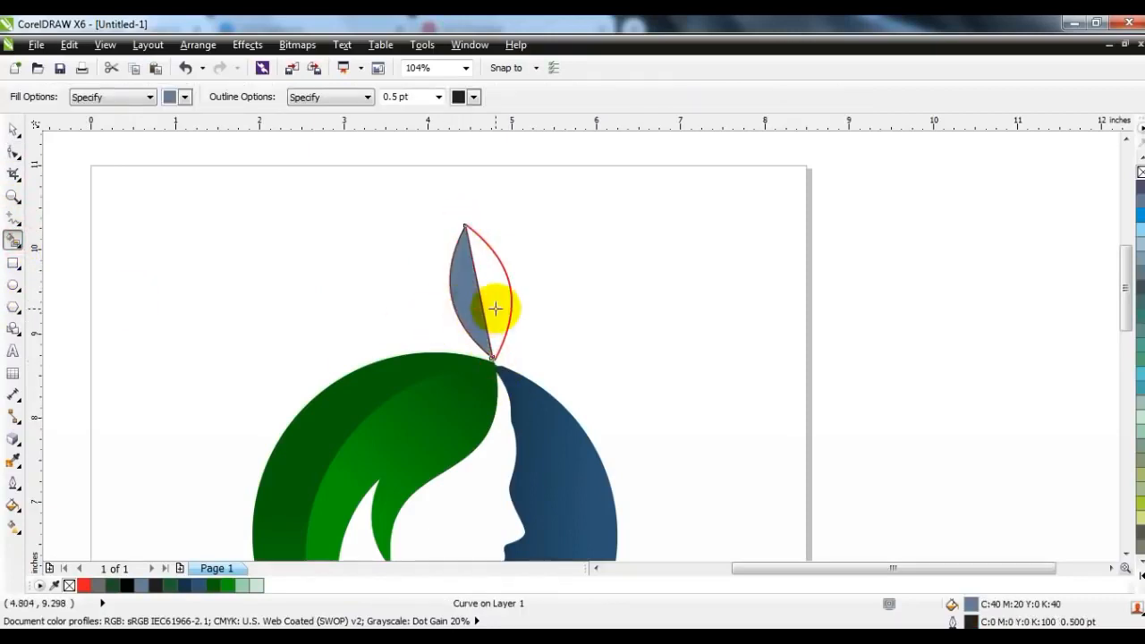
Fill the leaf's right half with a linear gradient from dark green near the base to brighter green near the tip
left_click(12, 130)
left_click(524, 266)
left_click(492, 286)
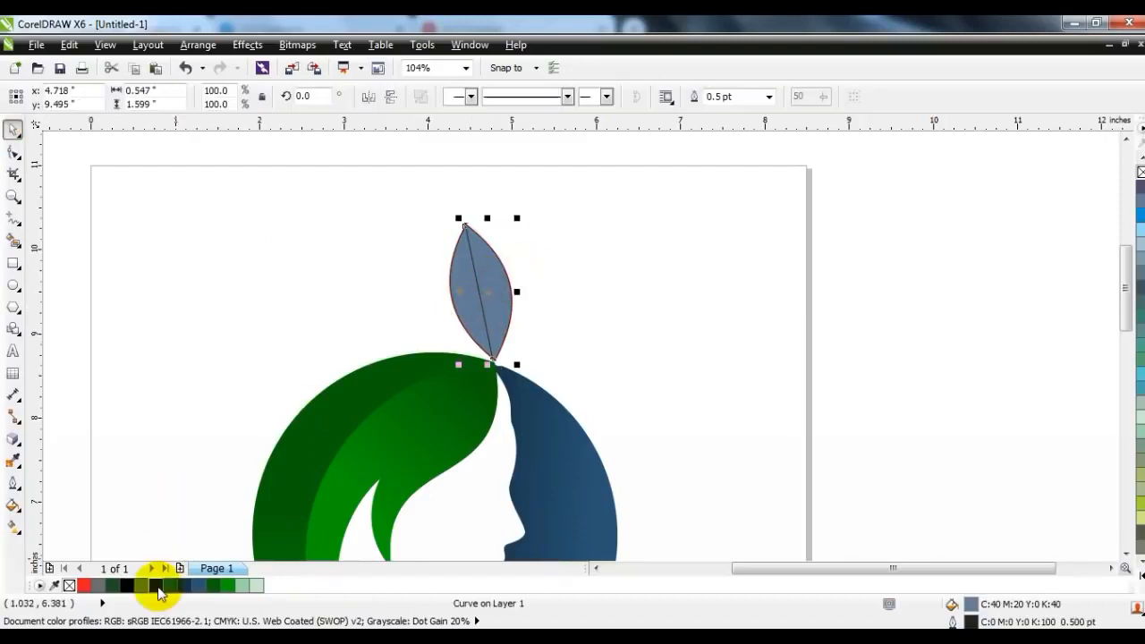
left_click(213, 585)
key("g")
left_click_drag(491, 334, 482, 238)
left_click(227, 585)
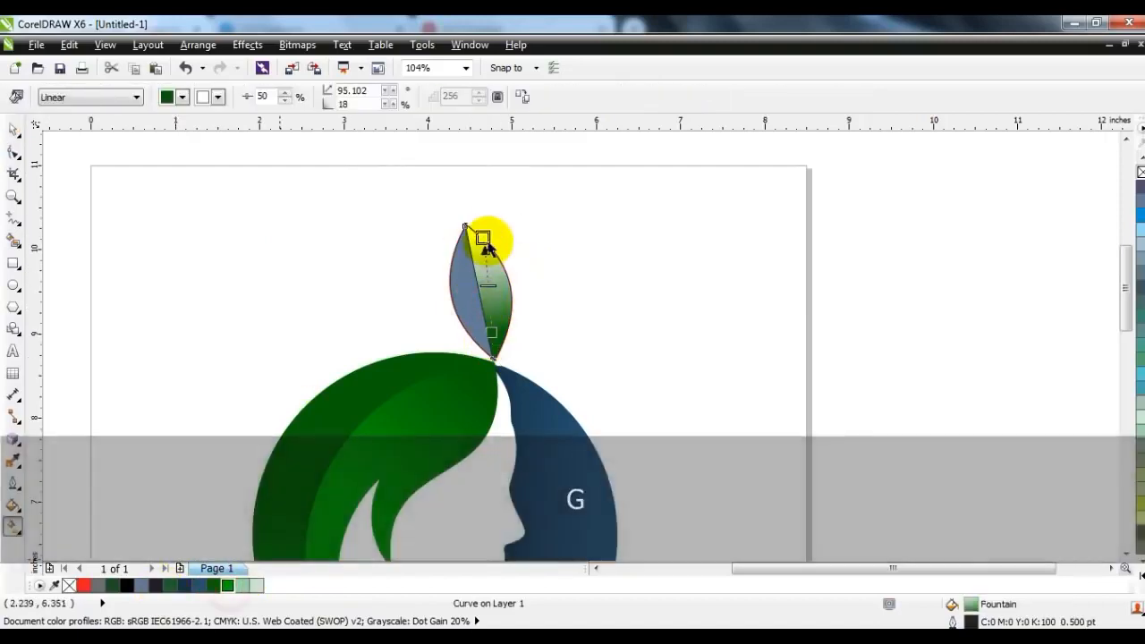
Fill the leaf's left half with a linear gradient from dark green in its upper part to brighter green near the base
left_click(458, 306)
left_click(213, 584)
left_click_drag(453, 267, 468, 352)
left_click_drag(235, 589, 466, 348)
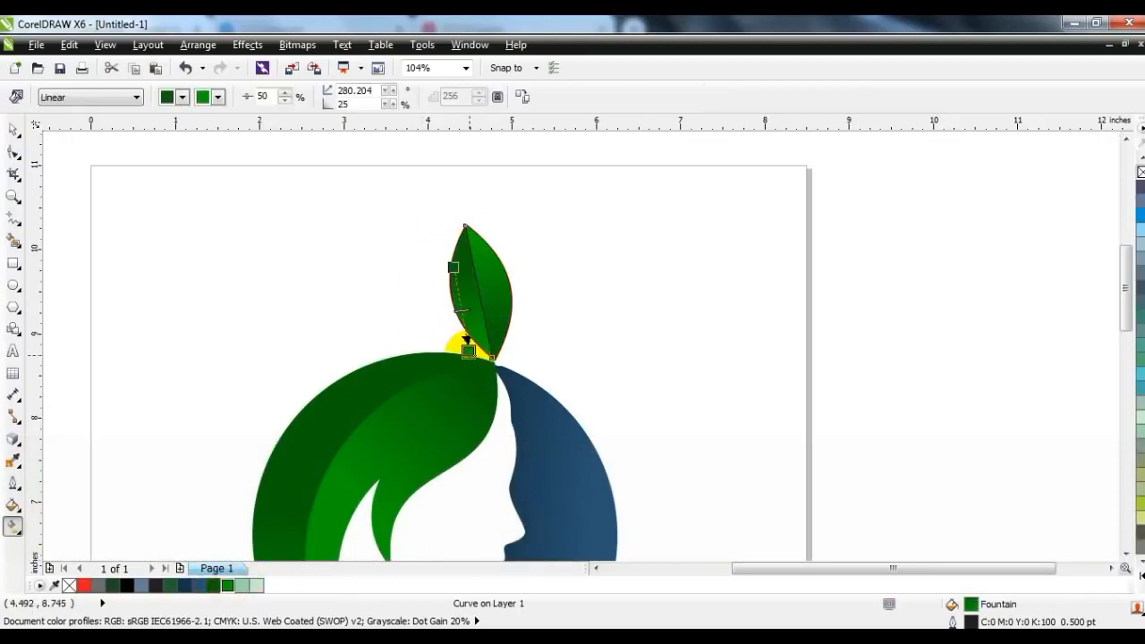
Remove the outlines from all the leaf's shapes
left_click(13, 131)
left_click_drag(259, 177, 531, 379)
right_click(1141, 172)
left_click(765, 280)
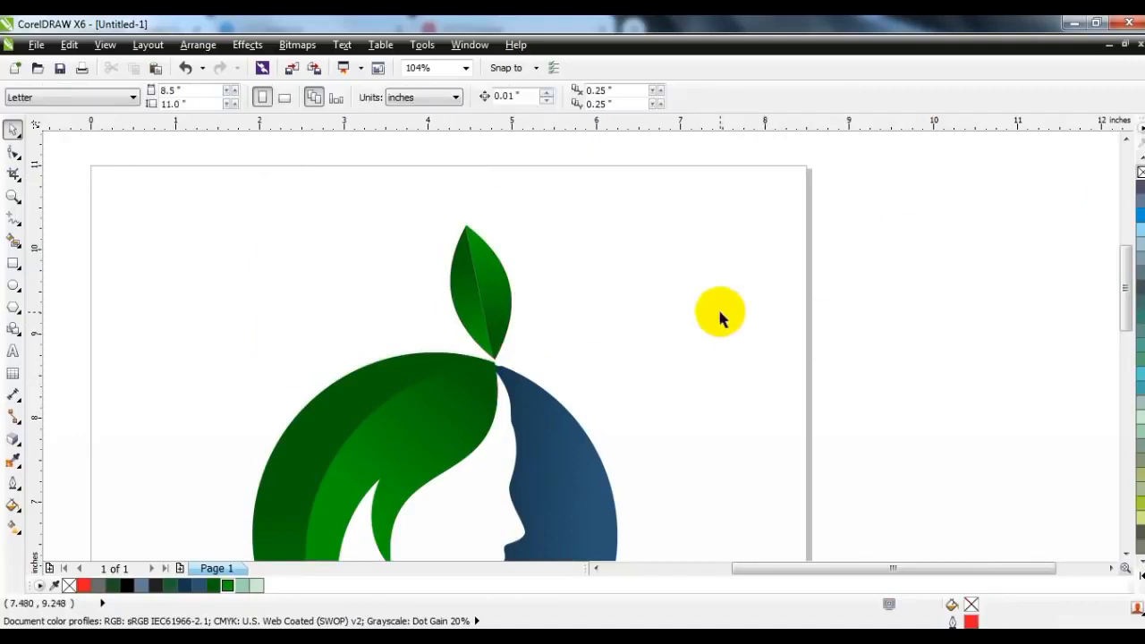
key("Escape")
key("F4")
left_click(873, 299)
Draw a circle about 0.45 inch across just above the green hair, to the left of the leaf
left_click(14, 286)
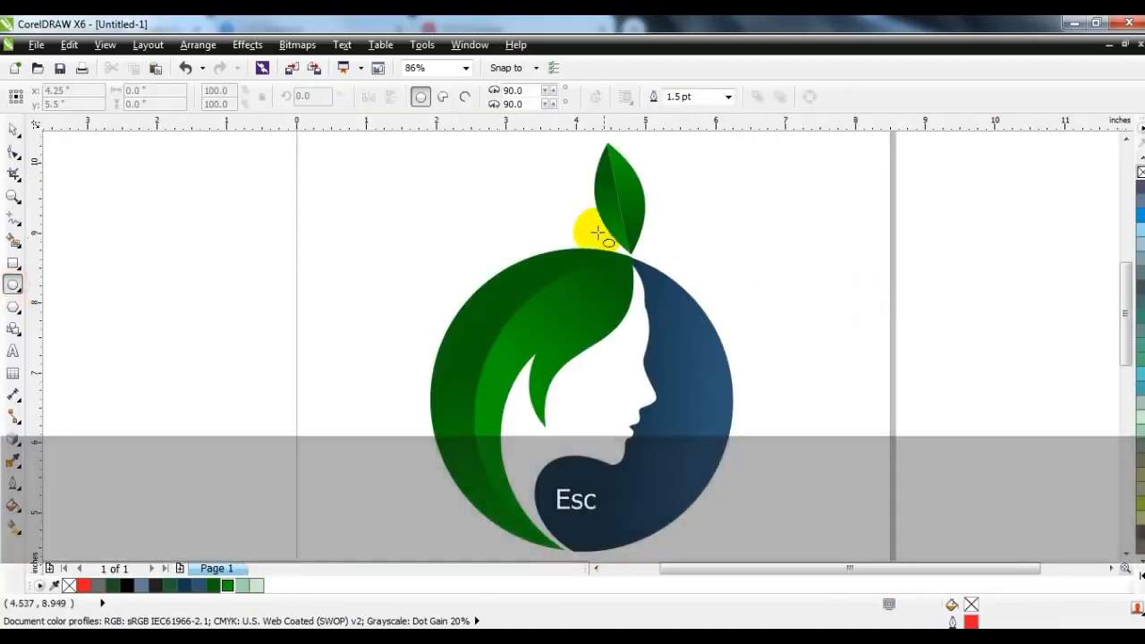
mouse_move(563, 212)
left_mouse_down()
mouse_move(590, 239)
mouse_move(512, 227)
left_mouse_up()
left_click(13, 130)
Fill the small circle with a linear gradient from dark green on its right to brighter green on its left, and remove its outline
left_click(215, 585)
key("g")
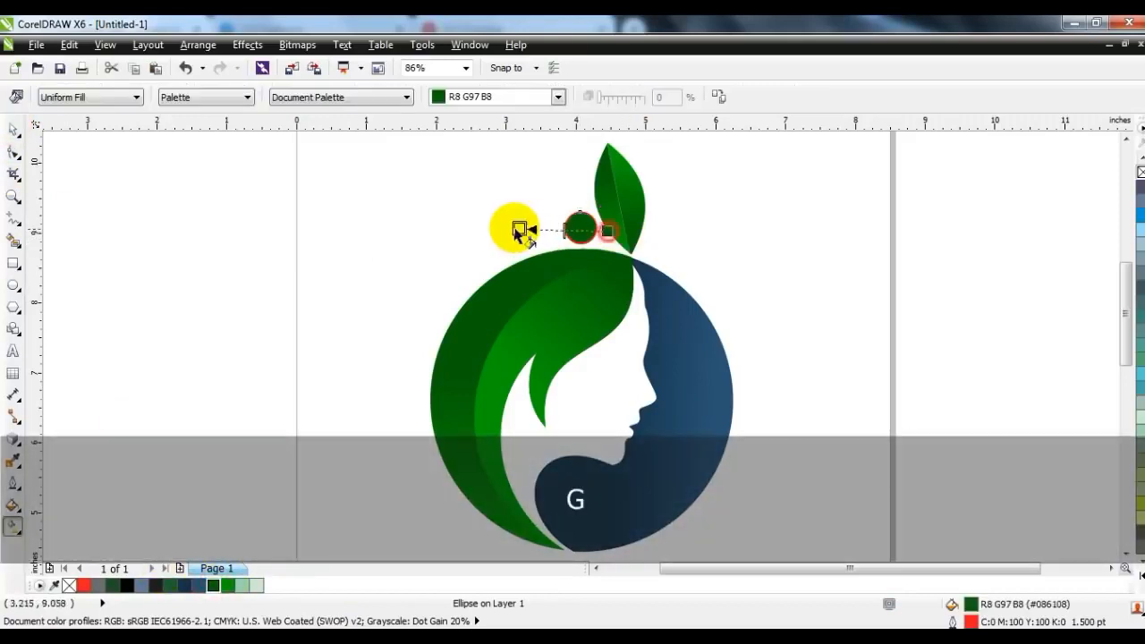
left_click_drag(226, 587, 509, 228)
left_click_drag(607, 231, 589, 228)
left_click_drag(509, 227, 562, 225)
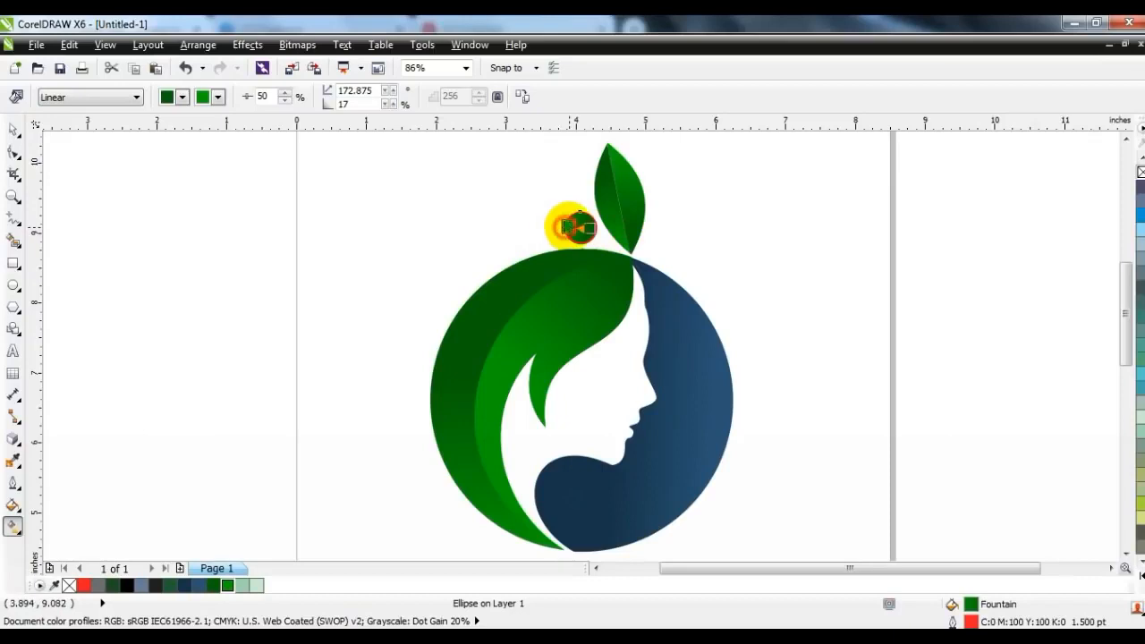
left_click(13, 130)
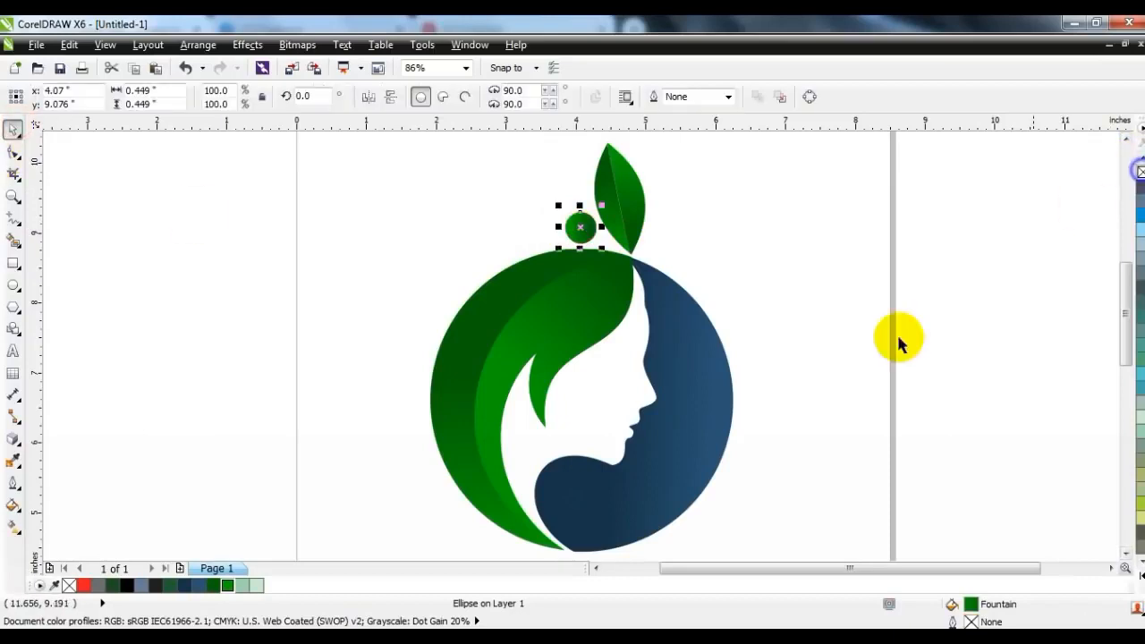
left_click(823, 363)
Group the leaf, the small circle and the face emblem together
key("F3")
key("Escape")
left_click_drag(767, 498, 519, 225)
key("ctrl+g")
left_click(854, 304)
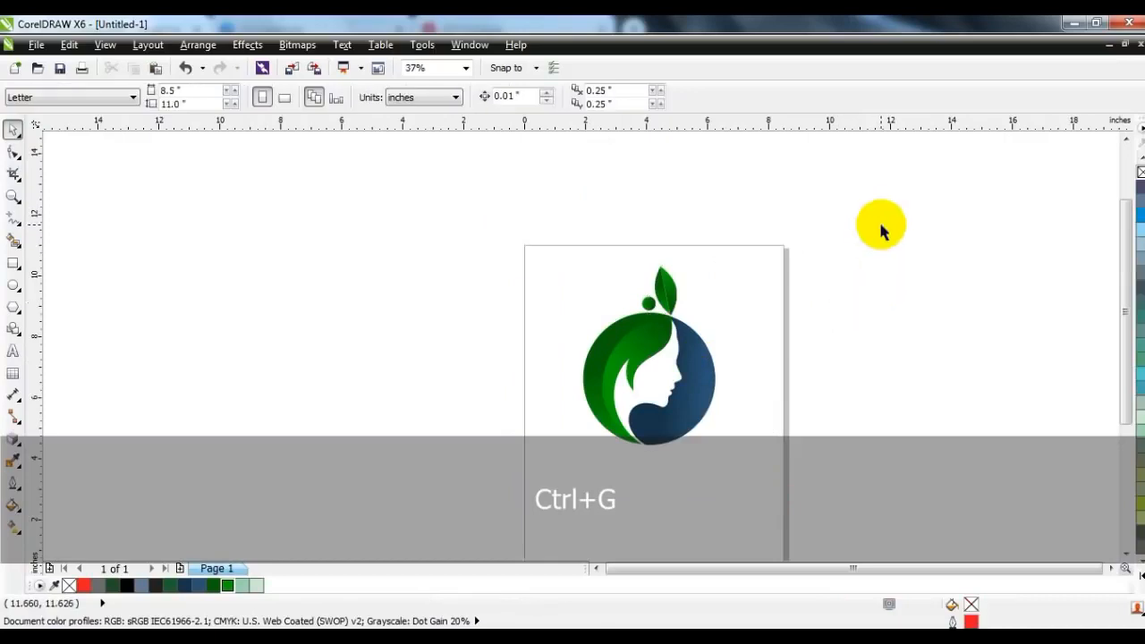
key("F4")
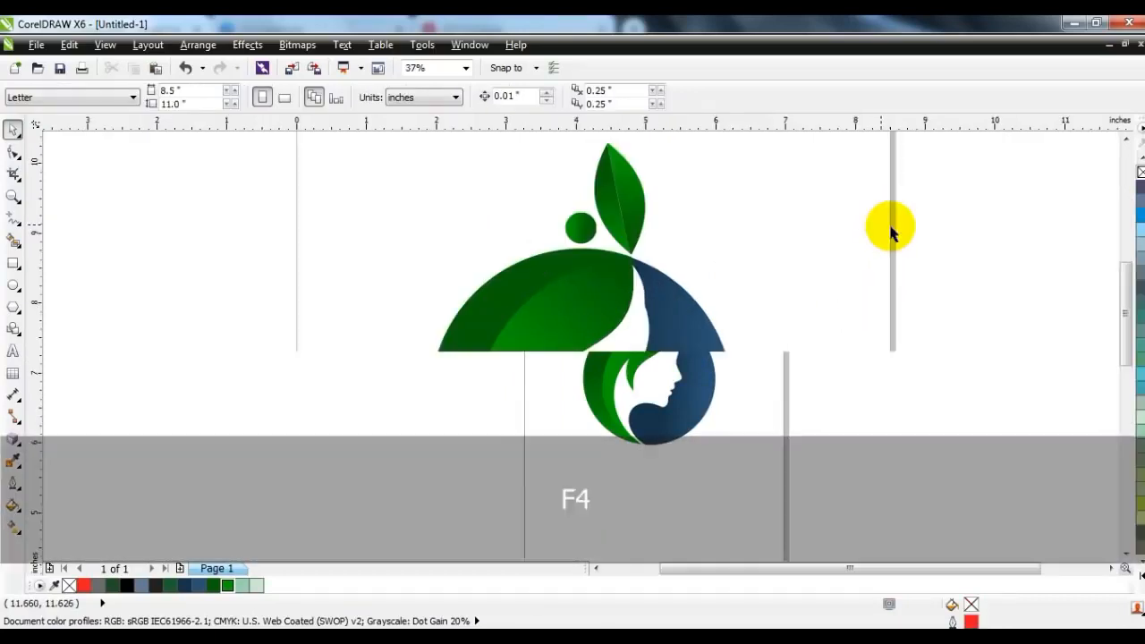